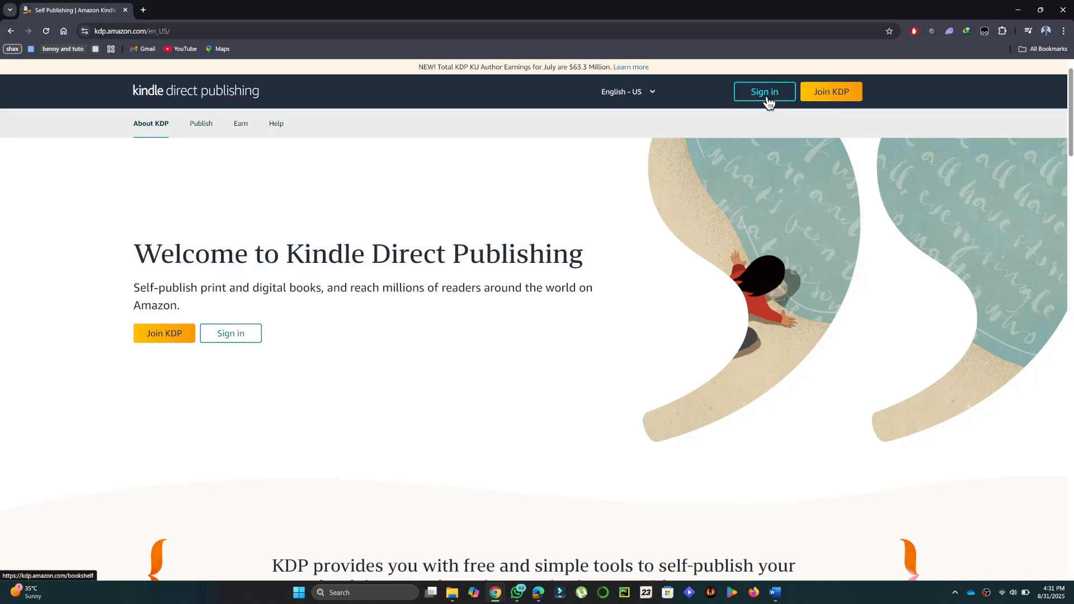
# Step: Start joining Kindle Direct Publishing from the welcome page
pyautogui.click(835, 95)
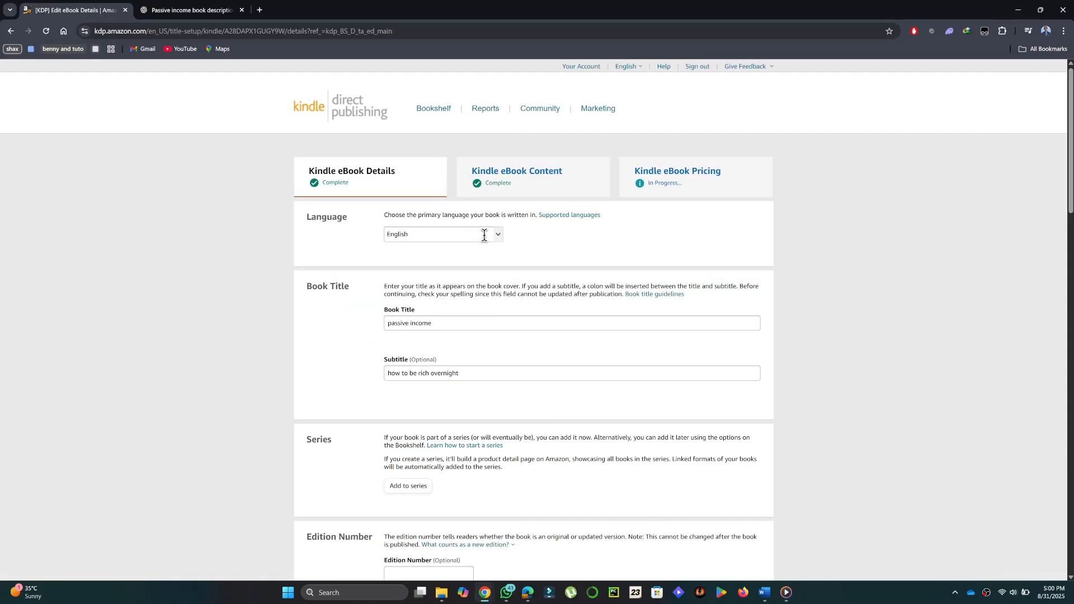
# Step: Review the eBook's language, title, subtitle, series, edition number, author and contributor details
pyautogui.scroll(-2, 498, 241)
pyautogui.scroll(-1, 500, 242)
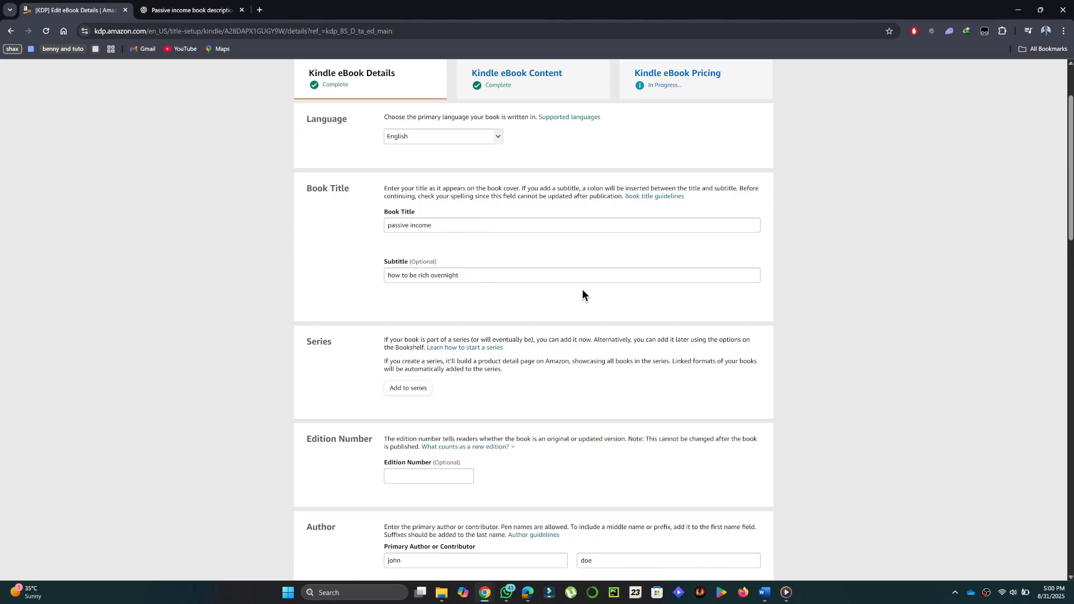
pyautogui.scroll(-2, 582, 291)
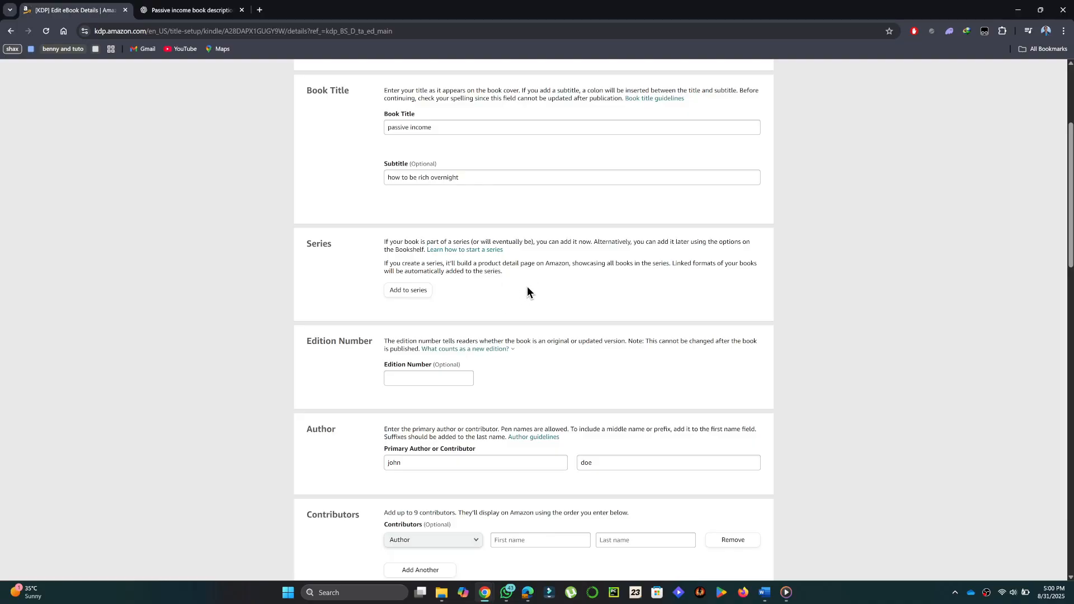
pyautogui.scroll(-3, 527, 286)
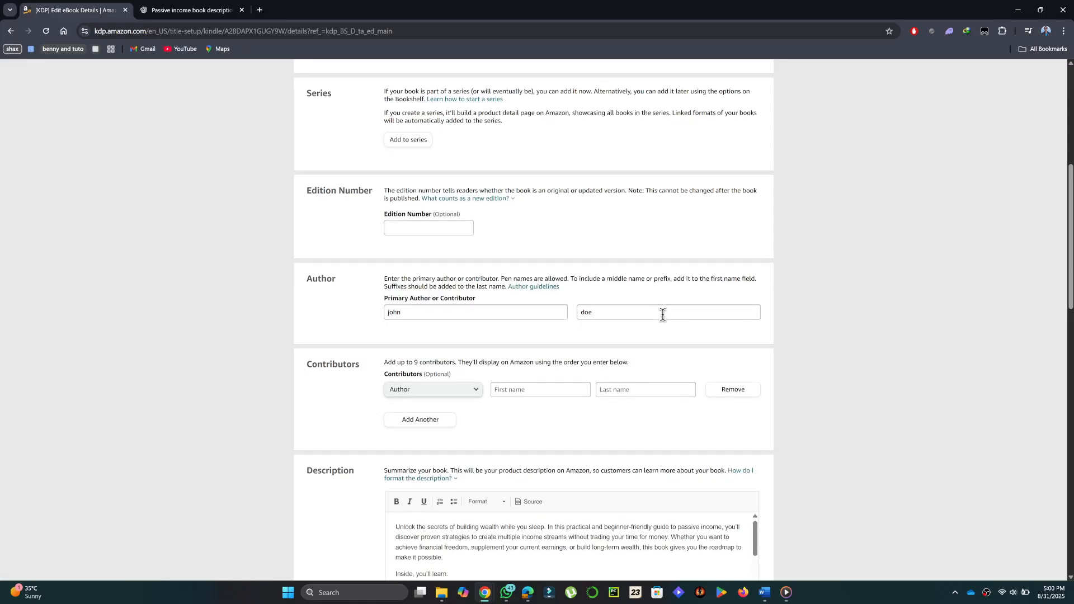
pyautogui.scroll(-2, 662, 314)
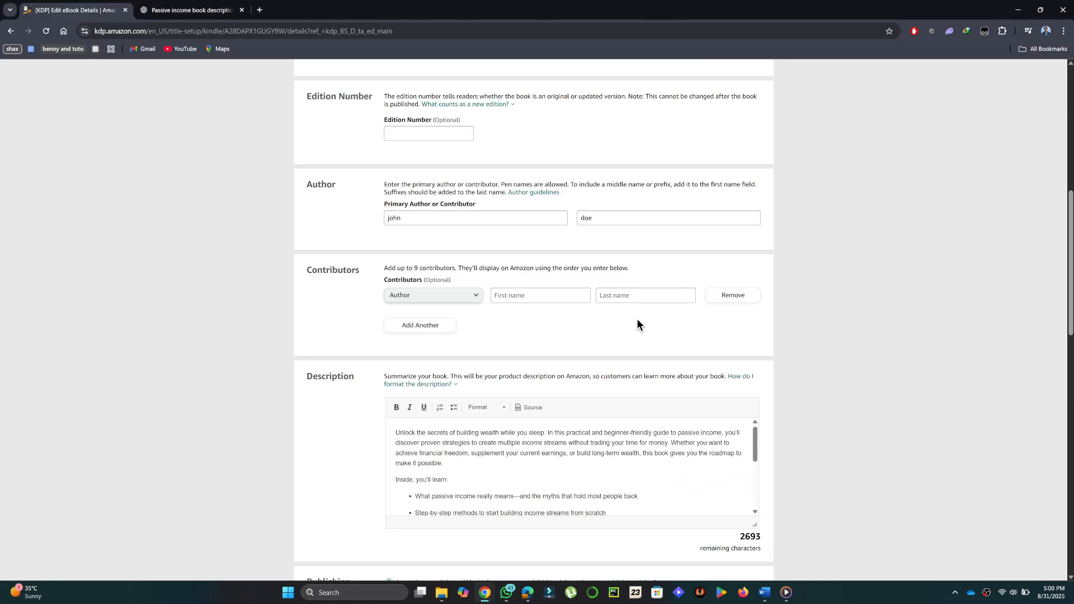
pyautogui.scroll(-3, 635, 313)
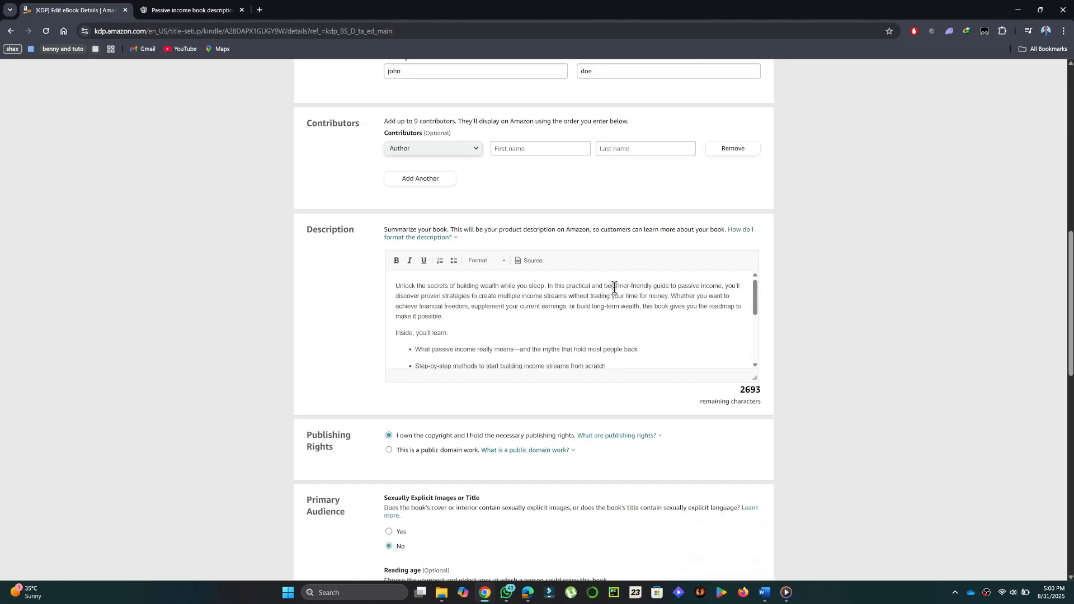
# Step: Read through the full book description in the Description section of the eBook details
pyautogui.scroll(-2, 654, 321)
pyautogui.scroll(2, 655, 322)
pyautogui.scroll(-3, 634, 316)
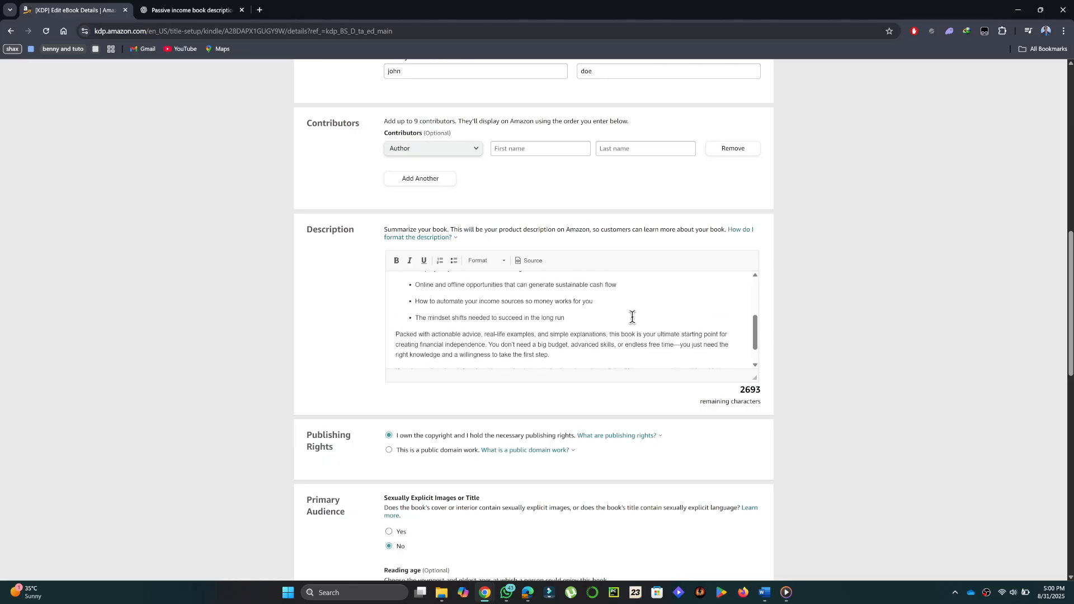
pyautogui.scroll(3, 633, 318)
pyautogui.scroll(-3, 632, 317)
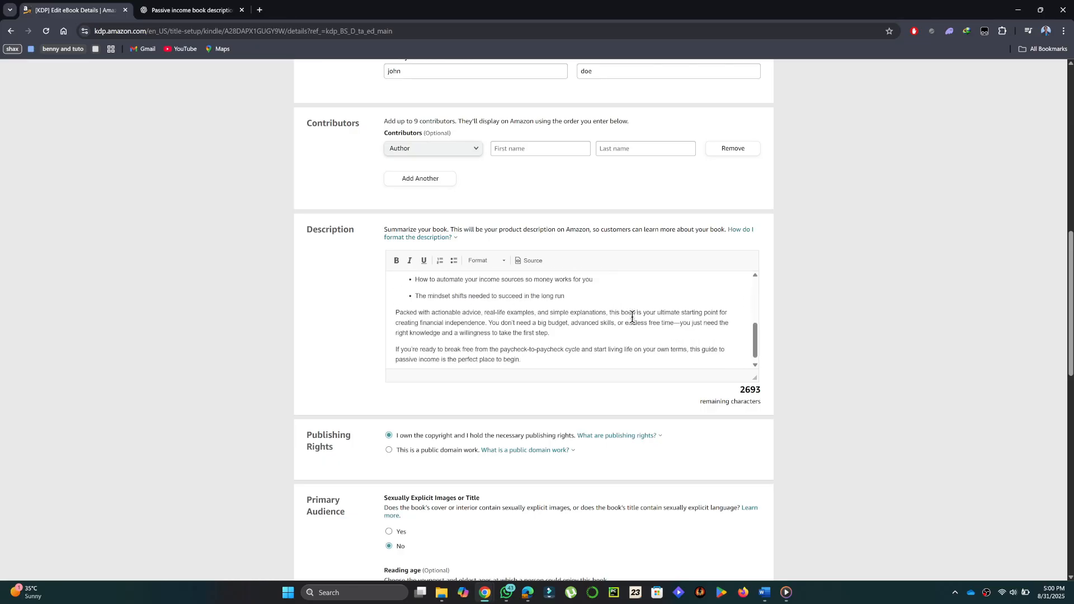
pyautogui.scroll(3, 632, 318)
pyautogui.scroll(-3, 632, 316)
pyautogui.scroll(3, 629, 315)
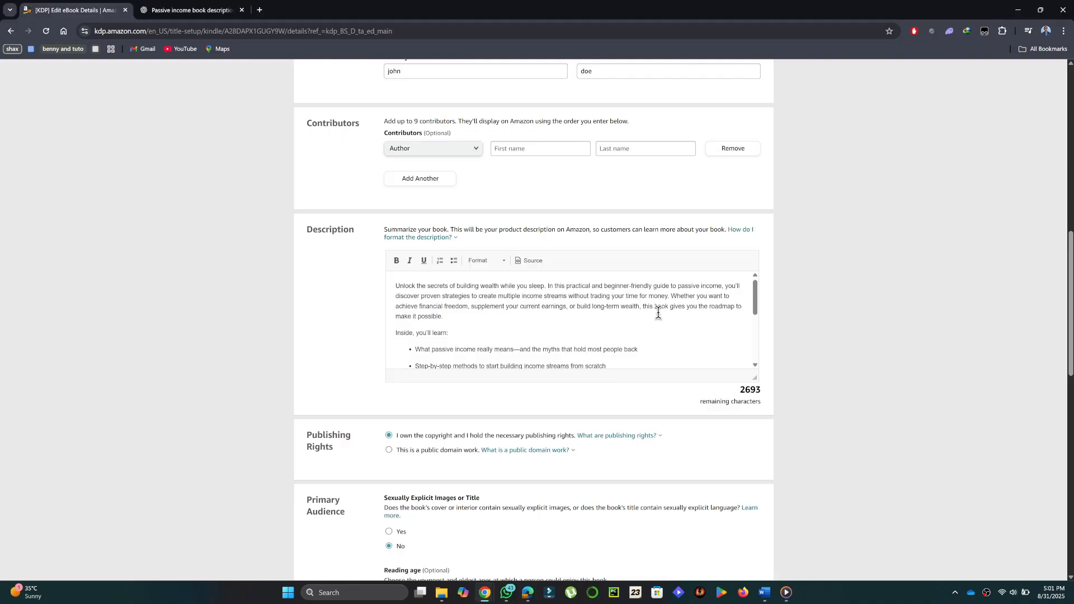
pyautogui.scroll(-5, 658, 314)
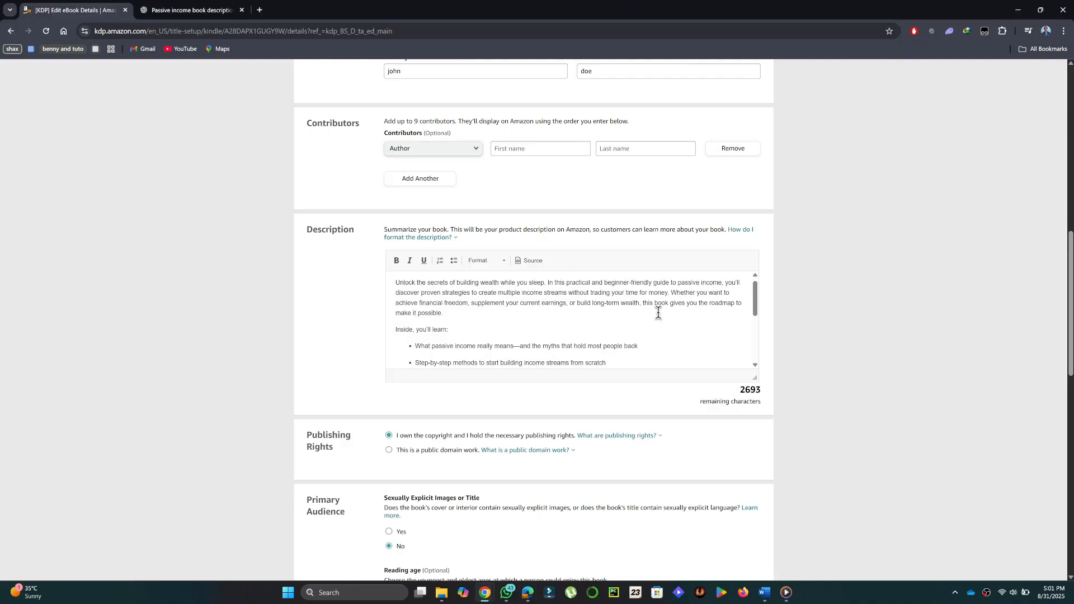
pyautogui.scroll(5, 658, 314)
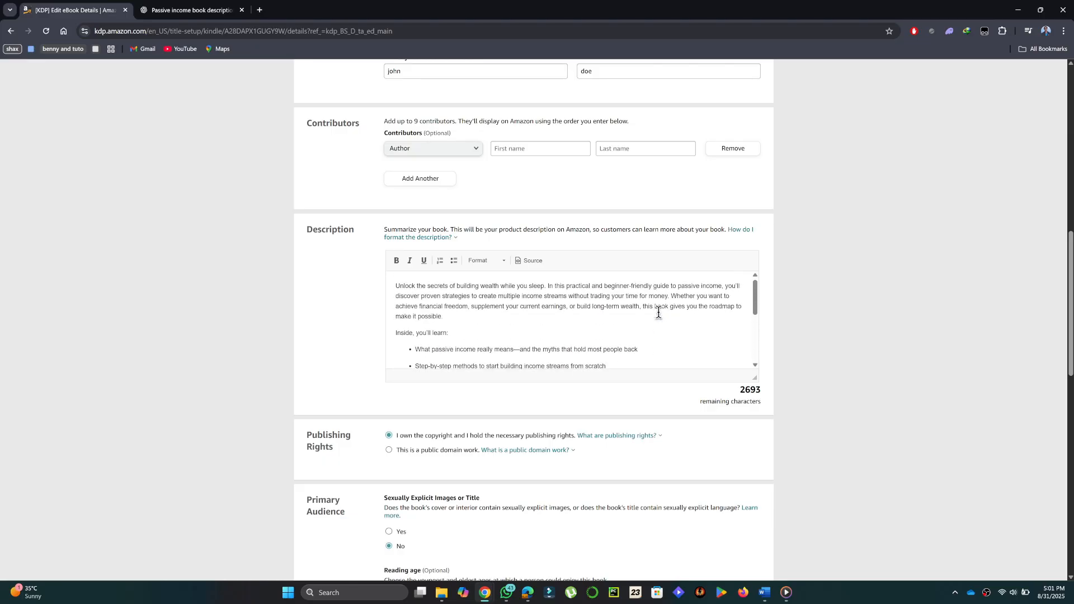
pyautogui.scroll(-5, 659, 313)
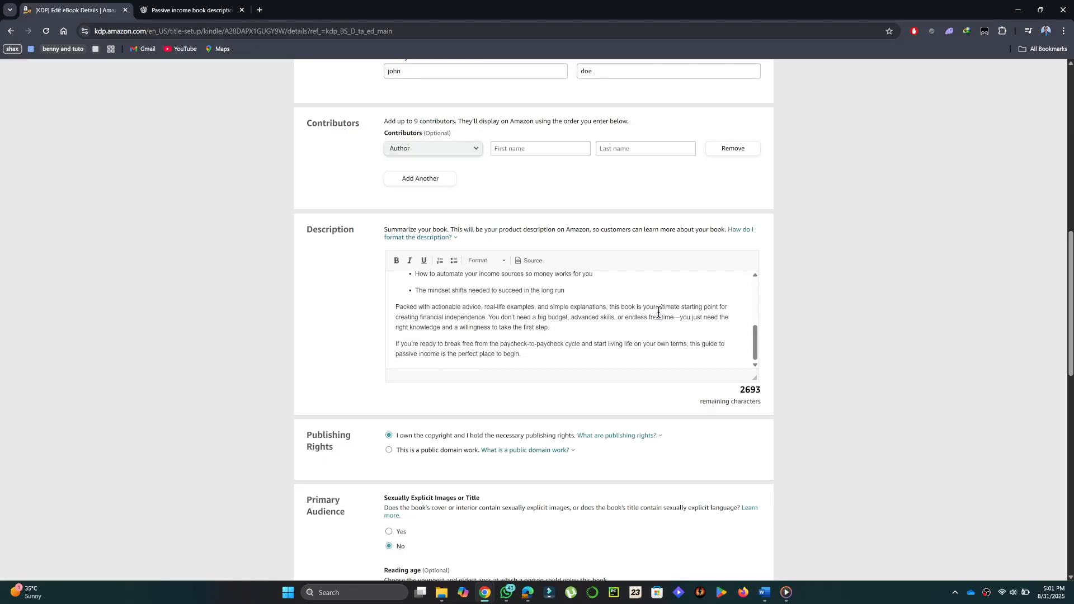
pyautogui.scroll(5, 659, 313)
pyautogui.scroll(-5, 658, 313)
pyautogui.scroll(5, 659, 313)
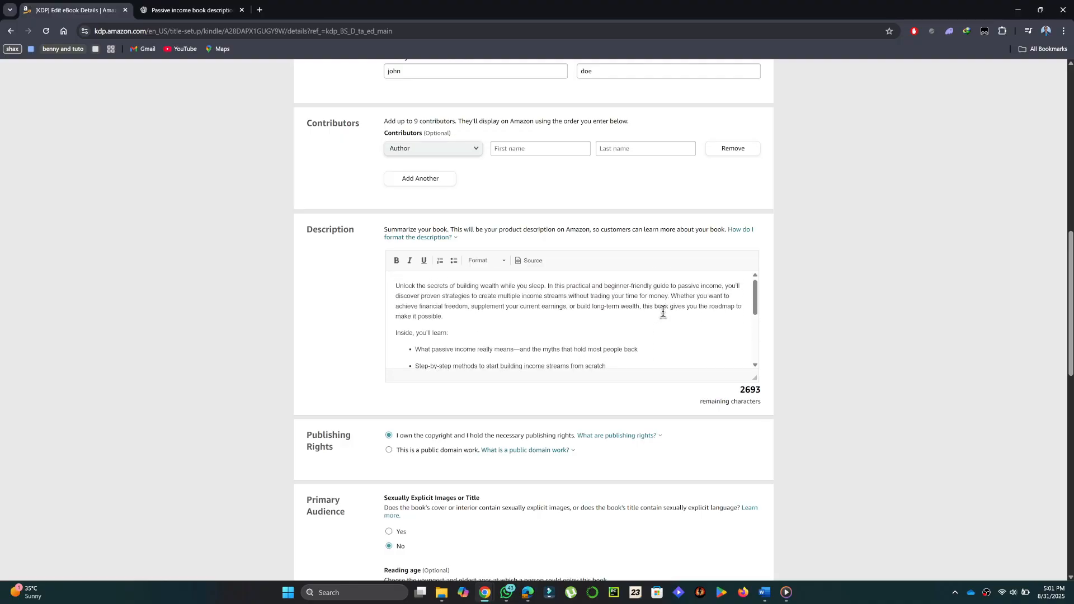
pyautogui.scroll(-5, 693, 307)
pyautogui.scroll(4, 694, 310)
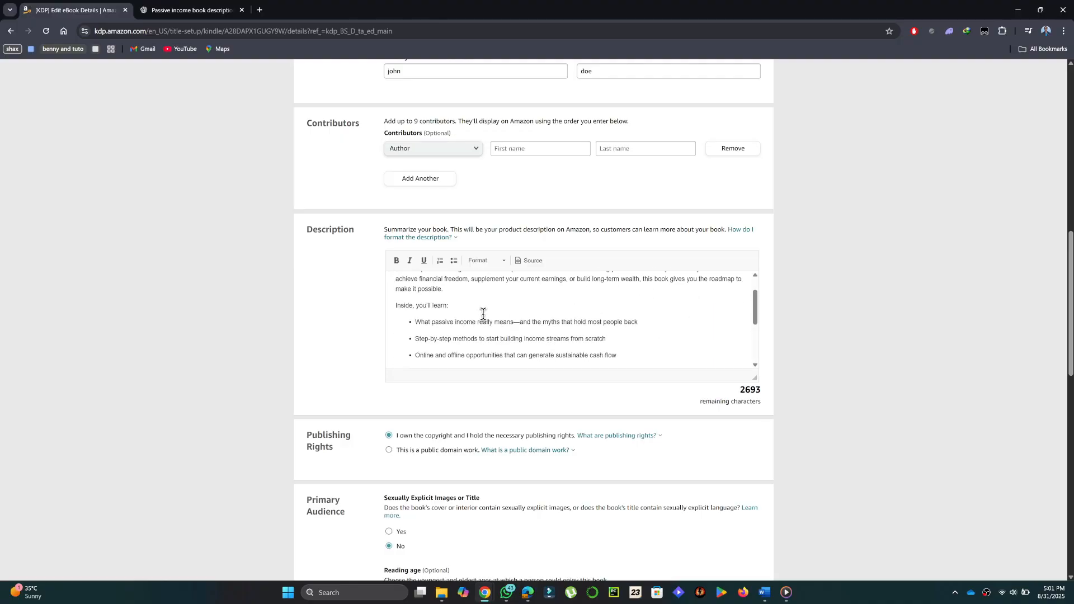
pyautogui.scroll(-5, 682, 326)
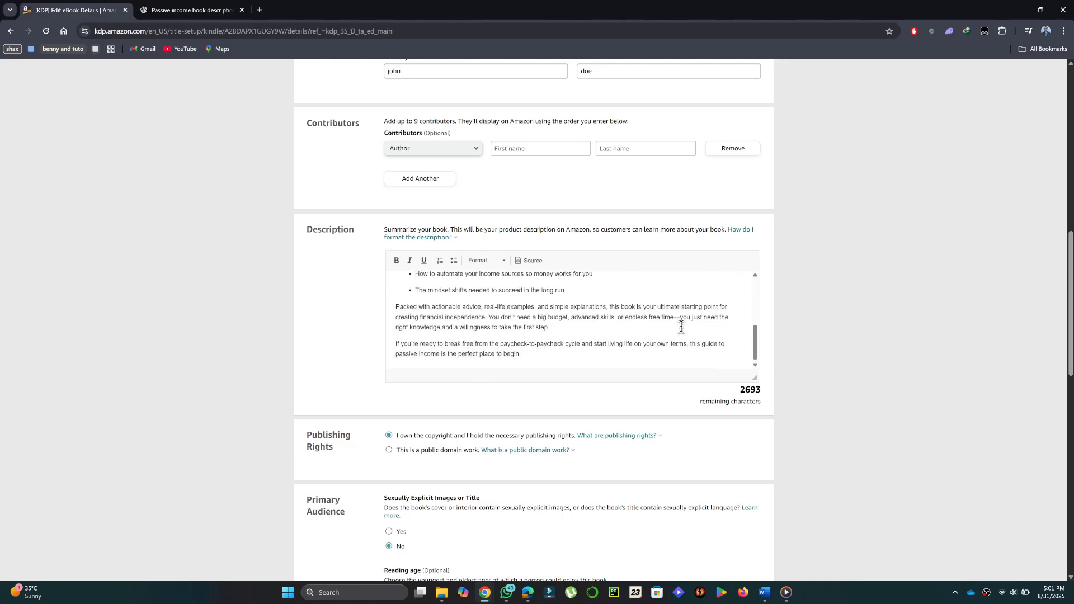
pyautogui.scroll(5, 681, 326)
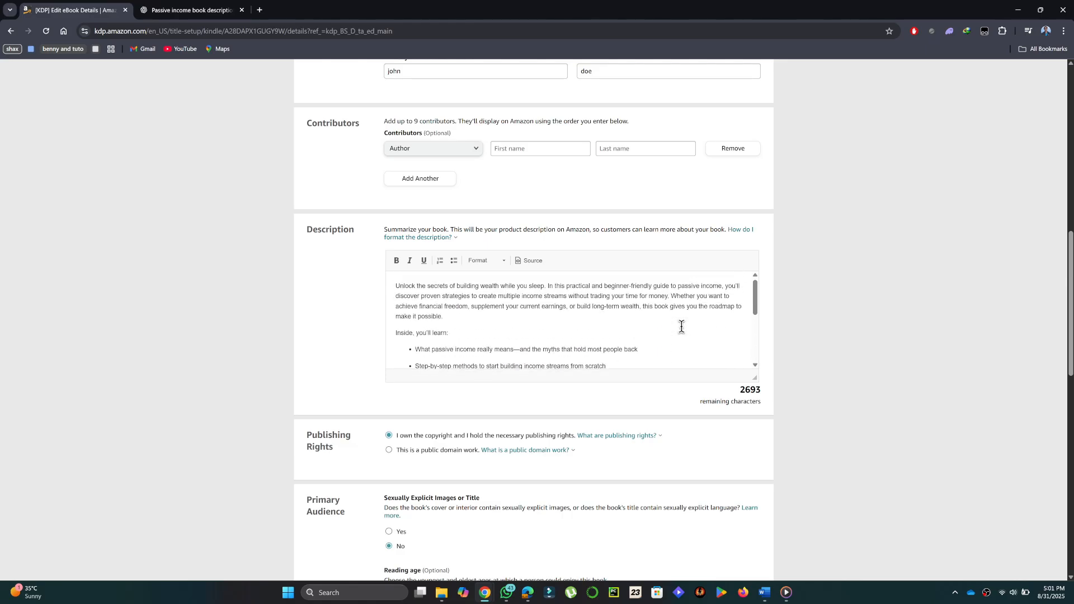
# Step: Switch to the ChatGPT conversation, look over the generated passive income book description, and return to the KDP eBook details
pyautogui.click(193, 10)
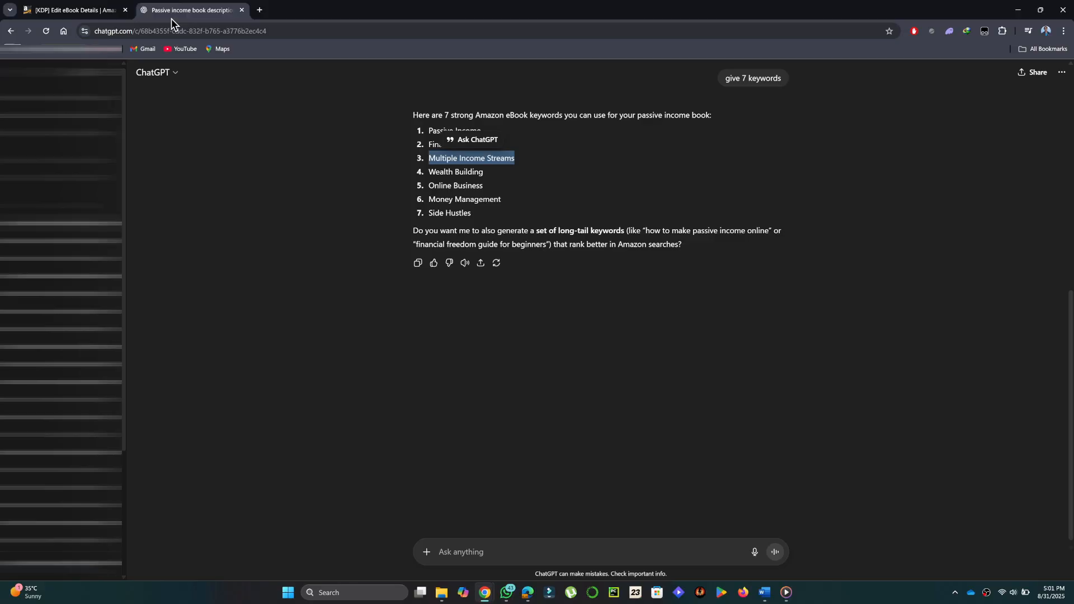
pyautogui.scroll(8, 711, 247)
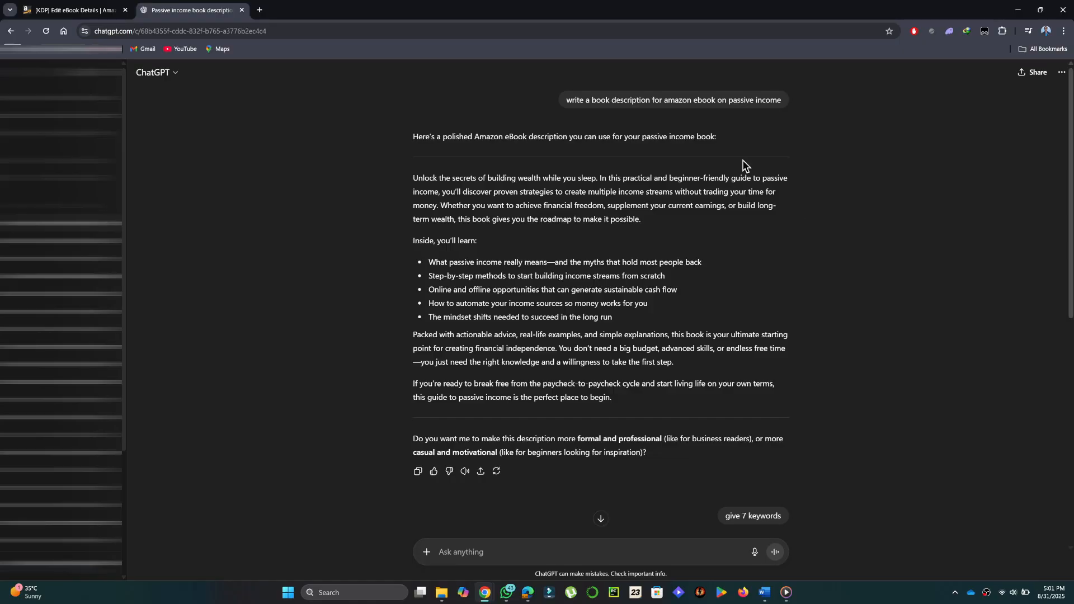
pyautogui.click(73, 10)
# Step: Review the publishing rights, primary audience, primary marketplace and categories sections of the eBook details
pyautogui.scroll(-5, 615, 312)
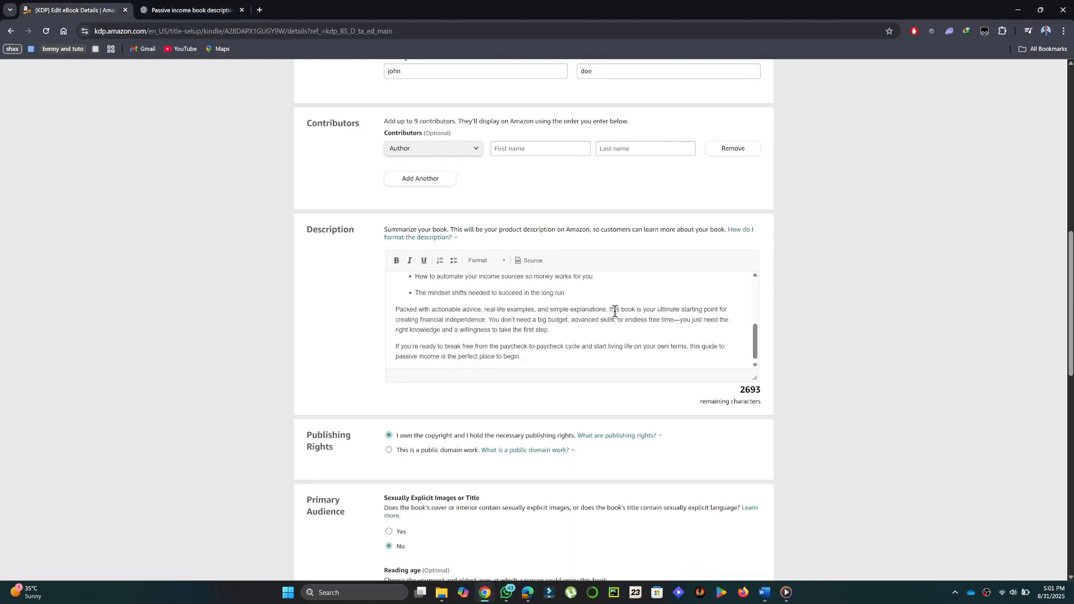
pyautogui.scroll(-3, 640, 384)
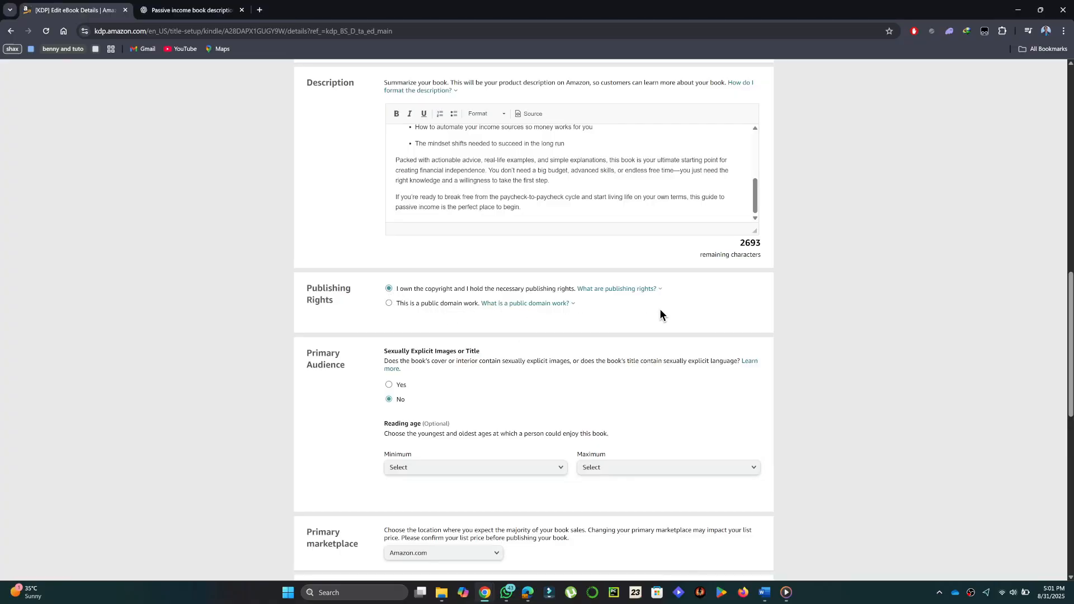
pyautogui.scroll(-1, 660, 312)
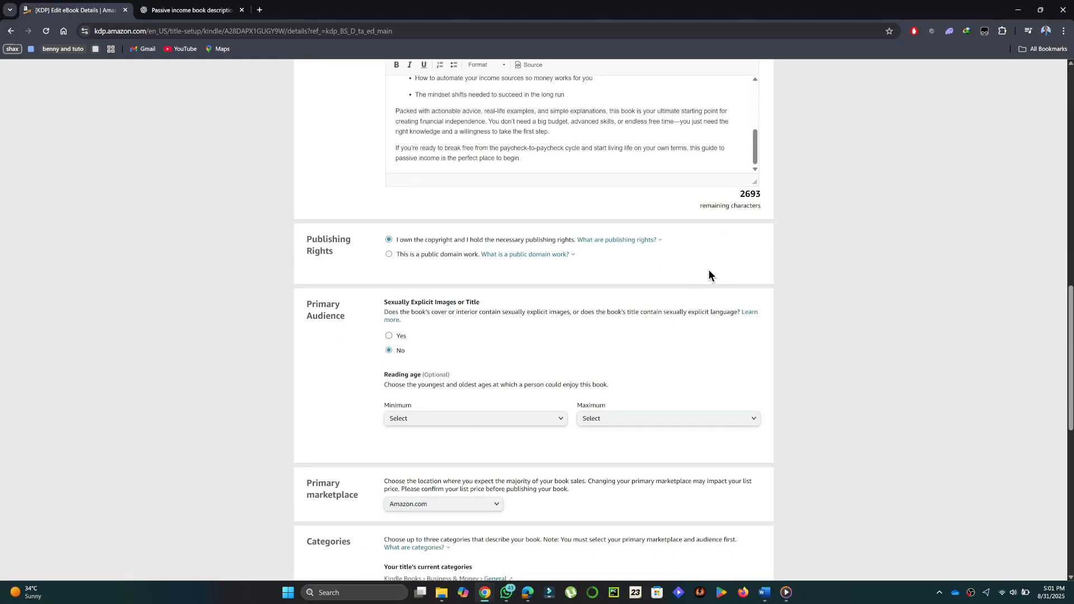
pyautogui.scroll(-2, 708, 270)
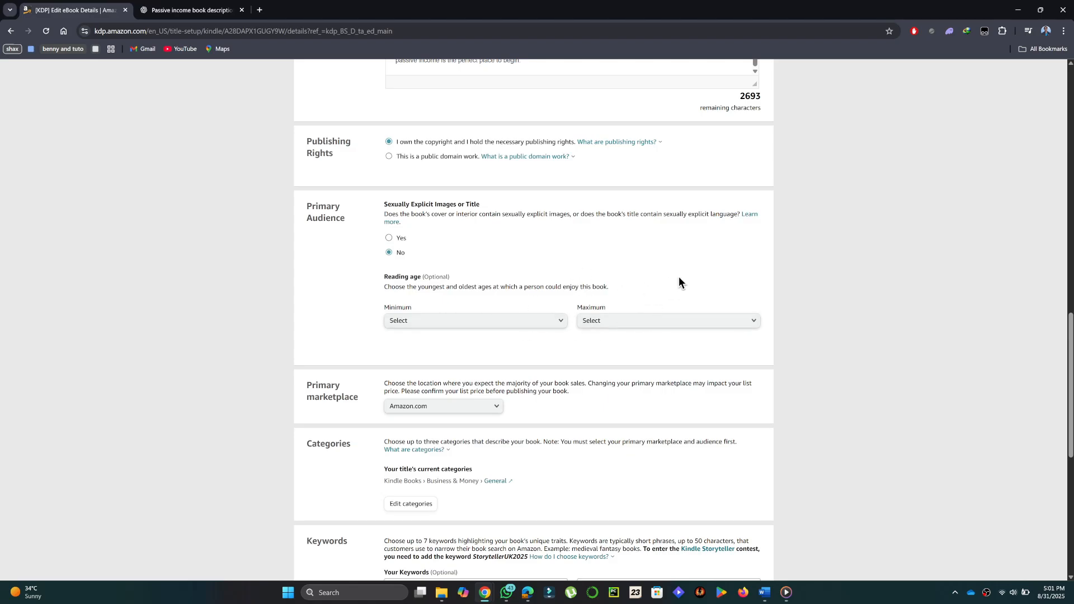
pyautogui.scroll(-2, 453, 276)
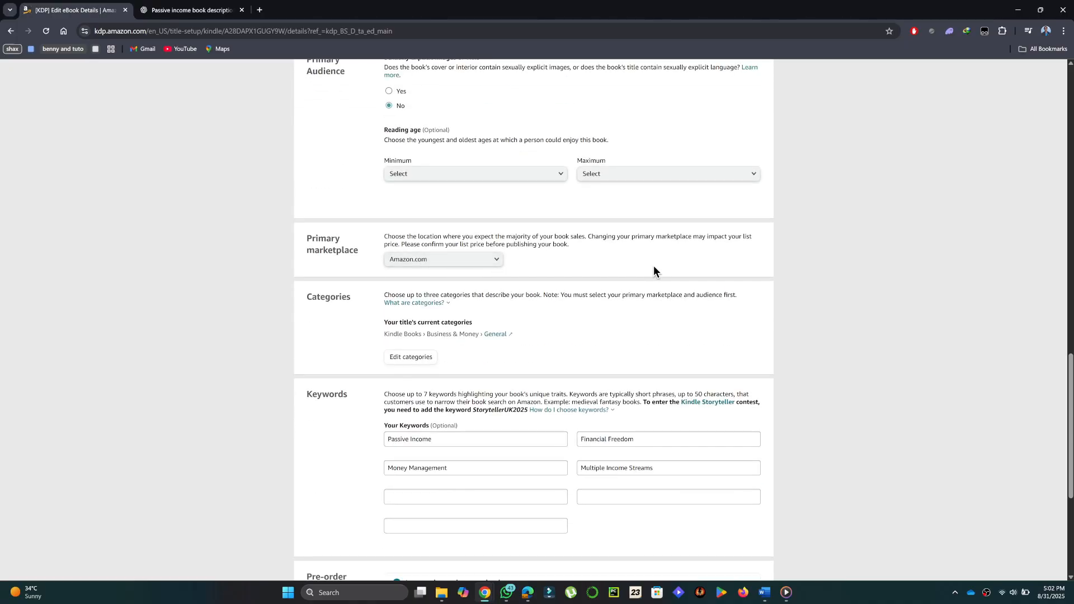
pyautogui.scroll(-2, 653, 266)
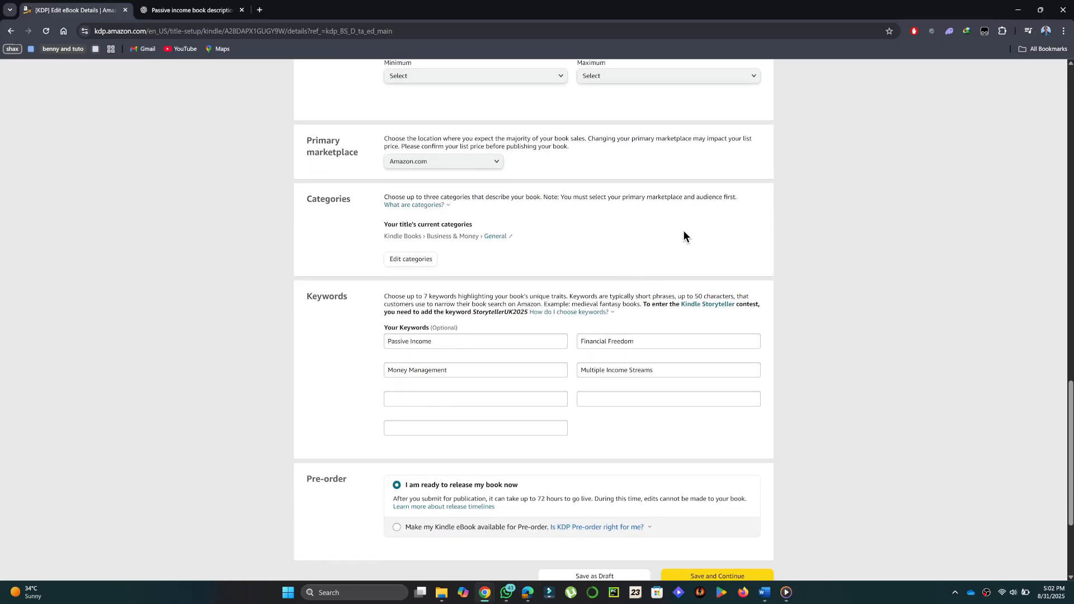
# Step: Try to add another category, Business & Money with the Finance subcategory, and save the book's categories
pyautogui.click(412, 259)
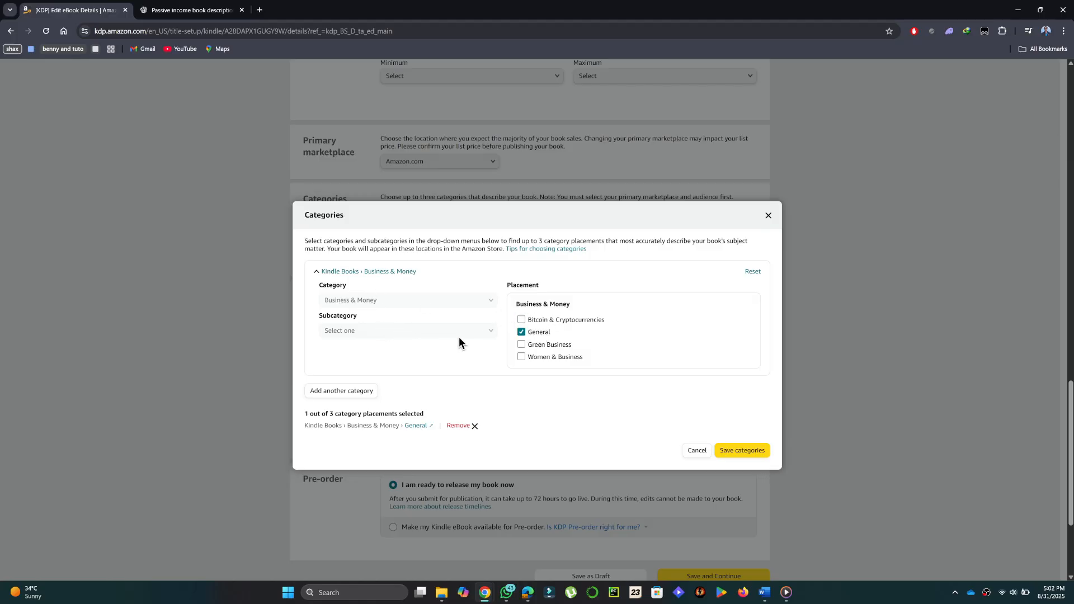
pyautogui.click(340, 391)
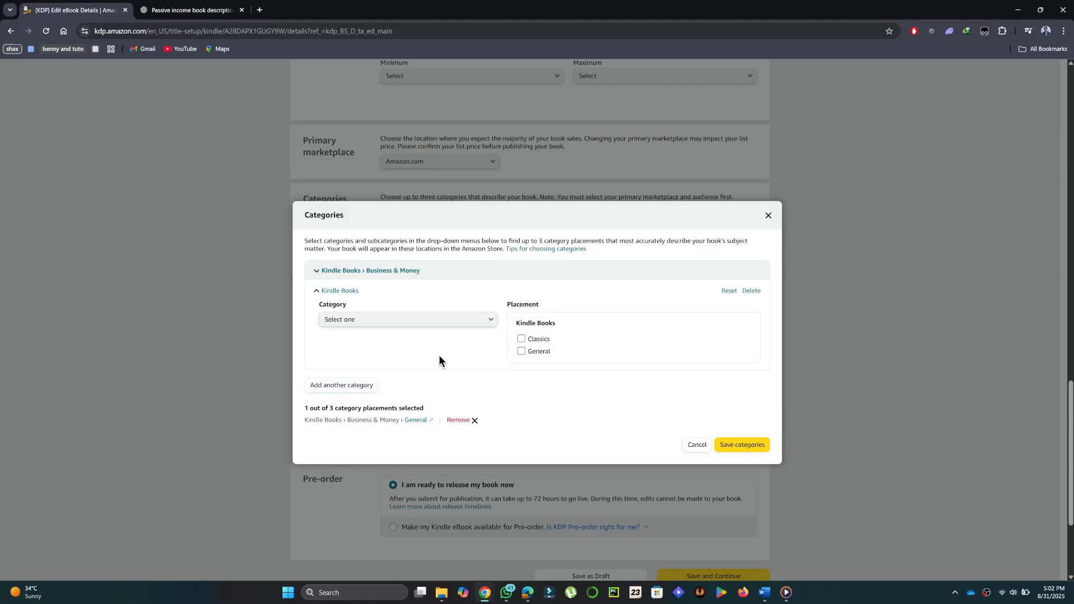
pyautogui.click(403, 324)
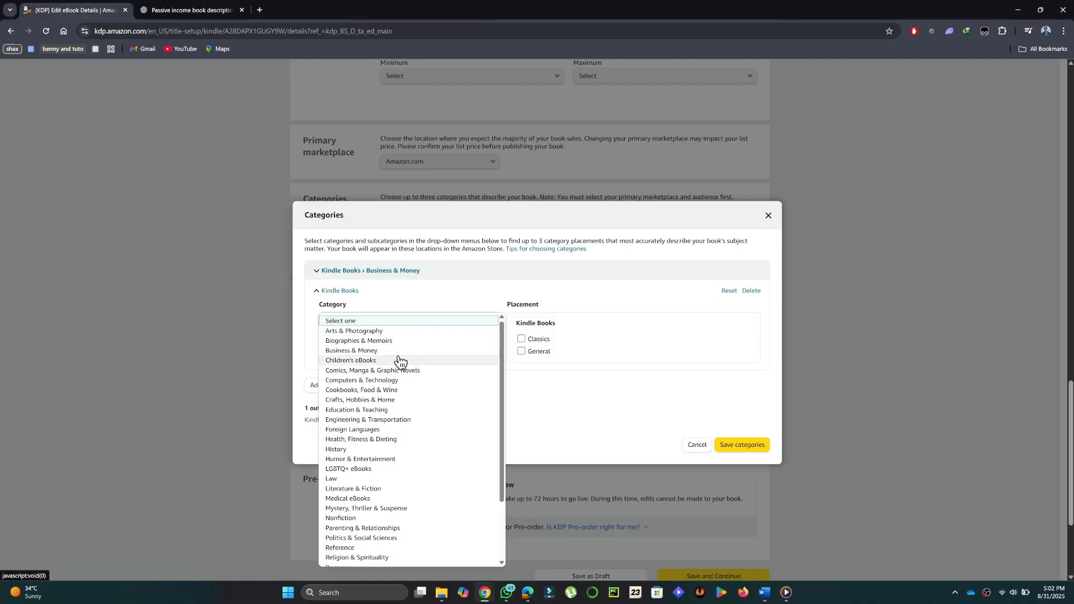
pyautogui.click(383, 351)
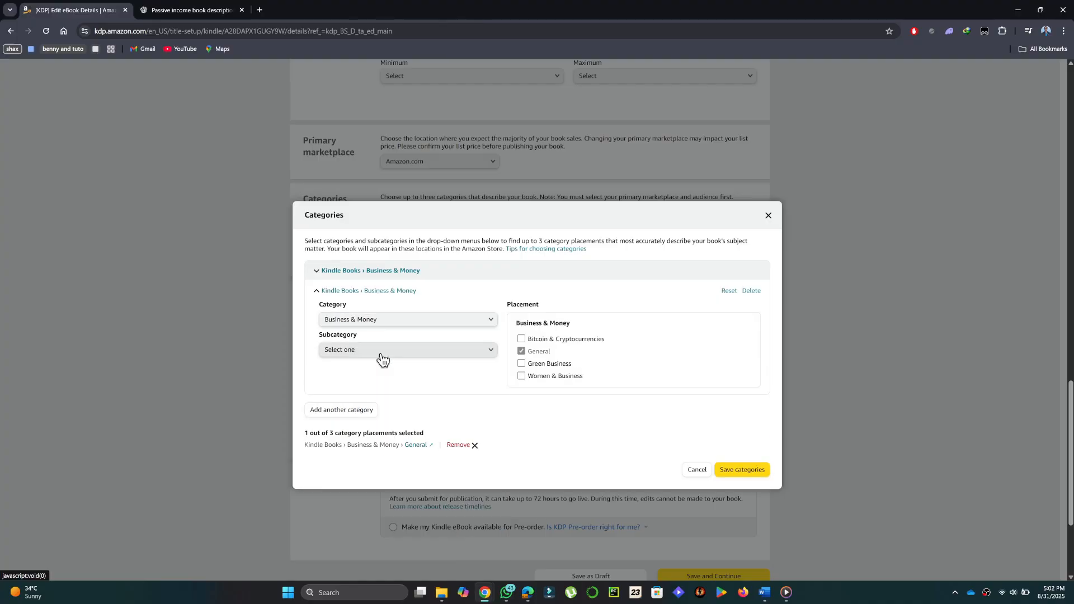
pyautogui.click(411, 352)
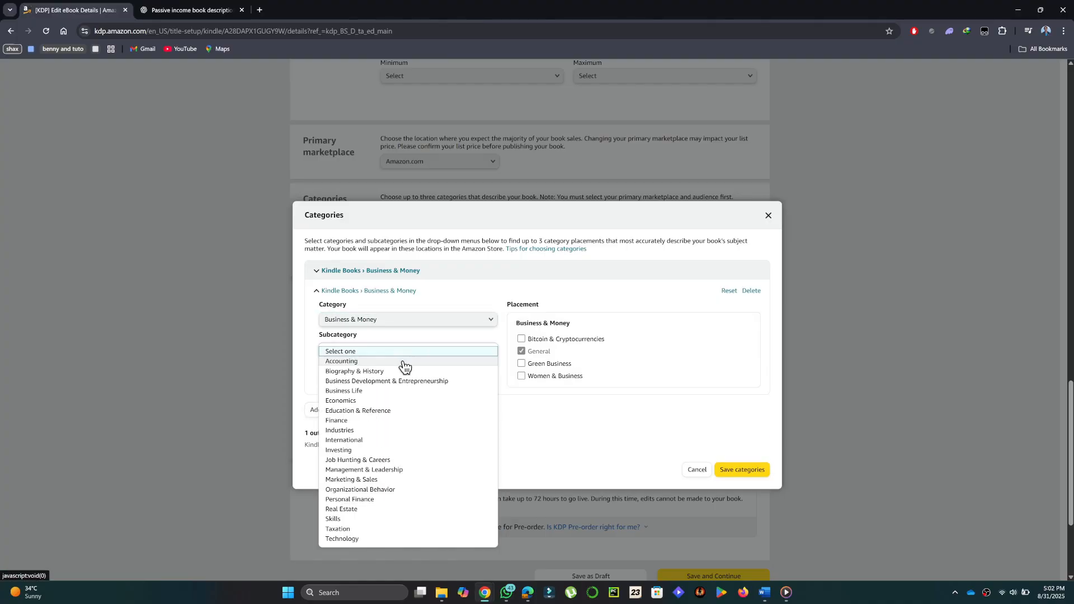
pyautogui.click(380, 426)
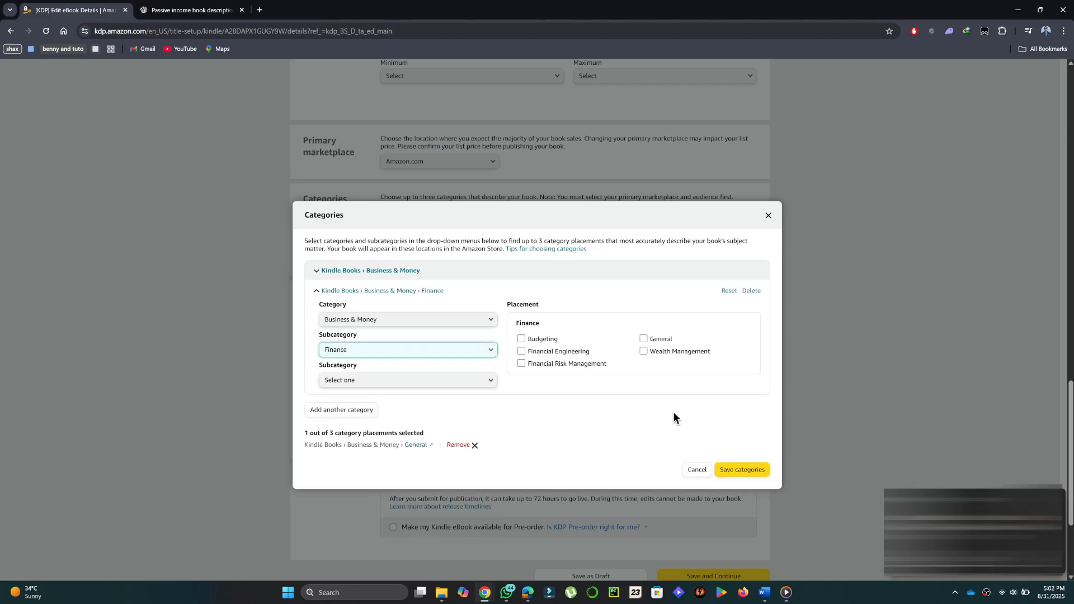
pyautogui.click(747, 471)
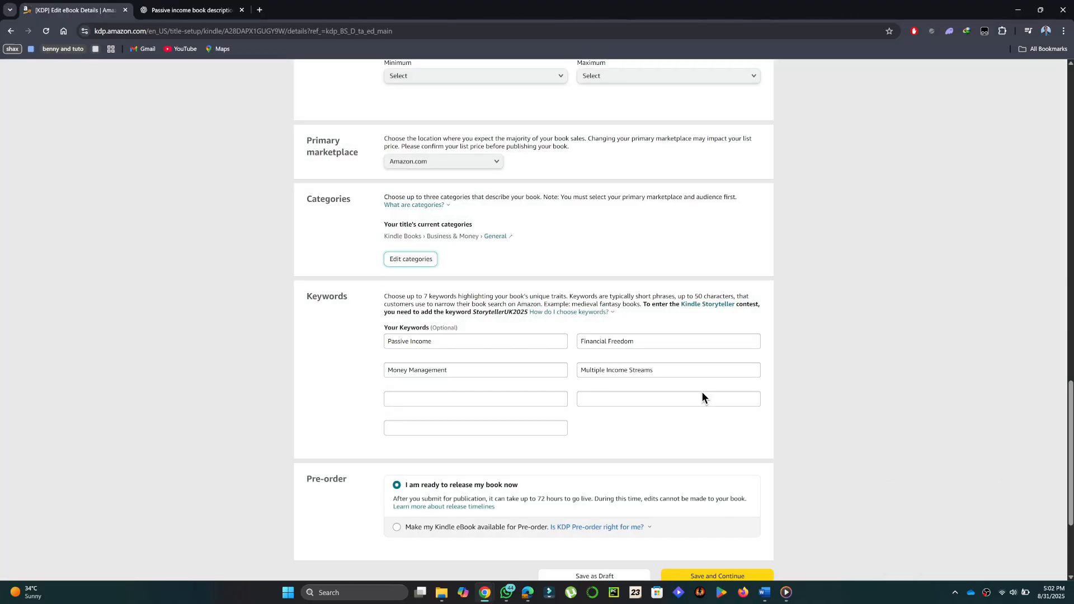
# Step: Examine the book's keyword fields and the pre-order release options
pyautogui.scroll(-2, 699, 392)
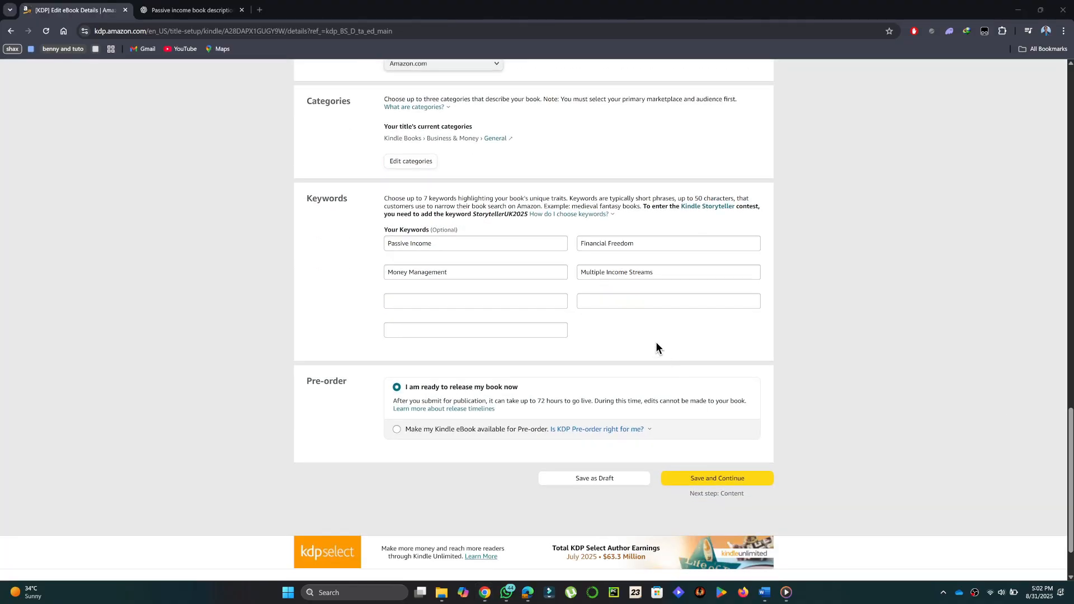
pyautogui.click(512, 247)
pyautogui.click(513, 270)
pyautogui.click(665, 272)
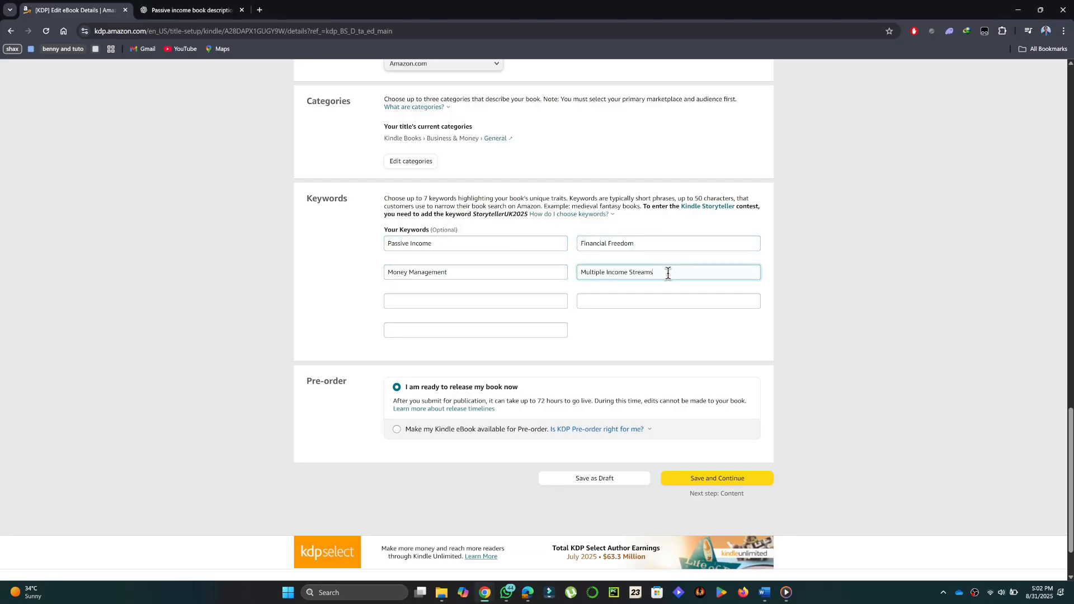
pyautogui.click(710, 354)
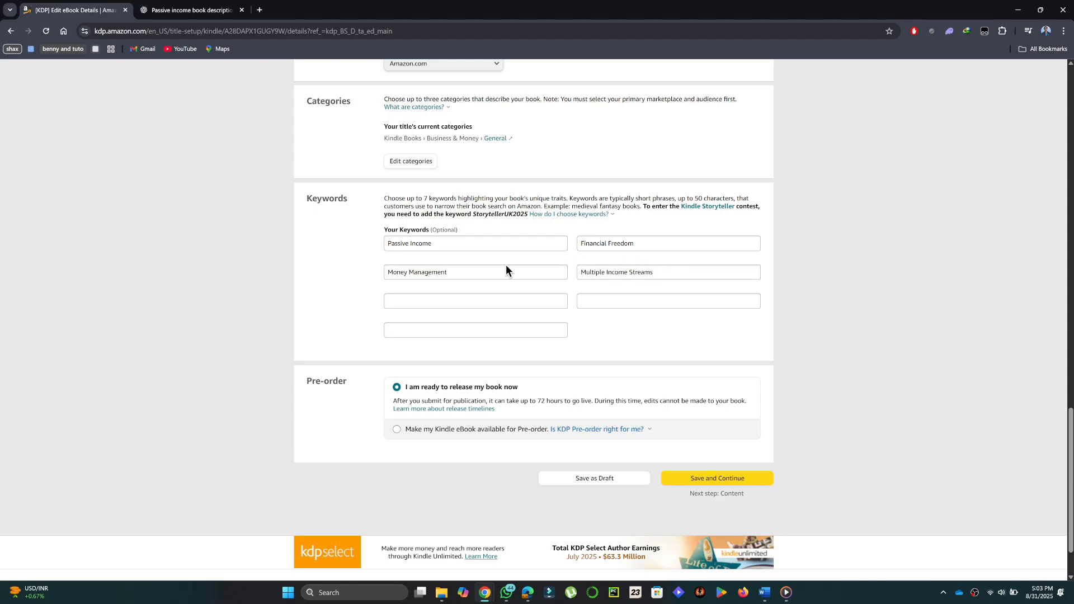
pyautogui.click(465, 243)
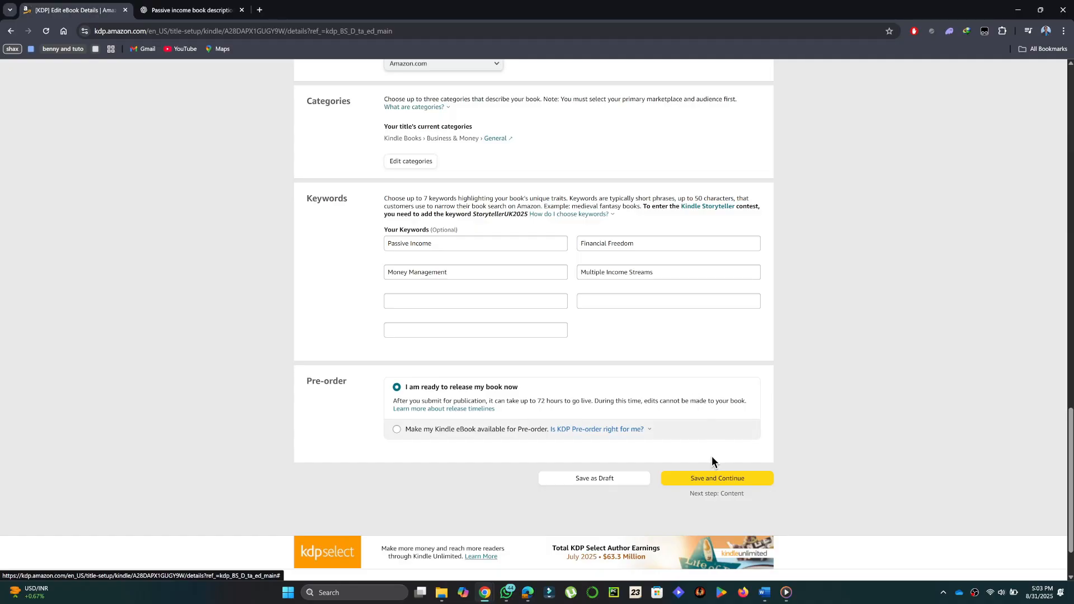
# Step: Save the eBook details, continue to the content stage, and review its manuscript, DRM, cover and AI-generated content sections
pyautogui.click(713, 479)
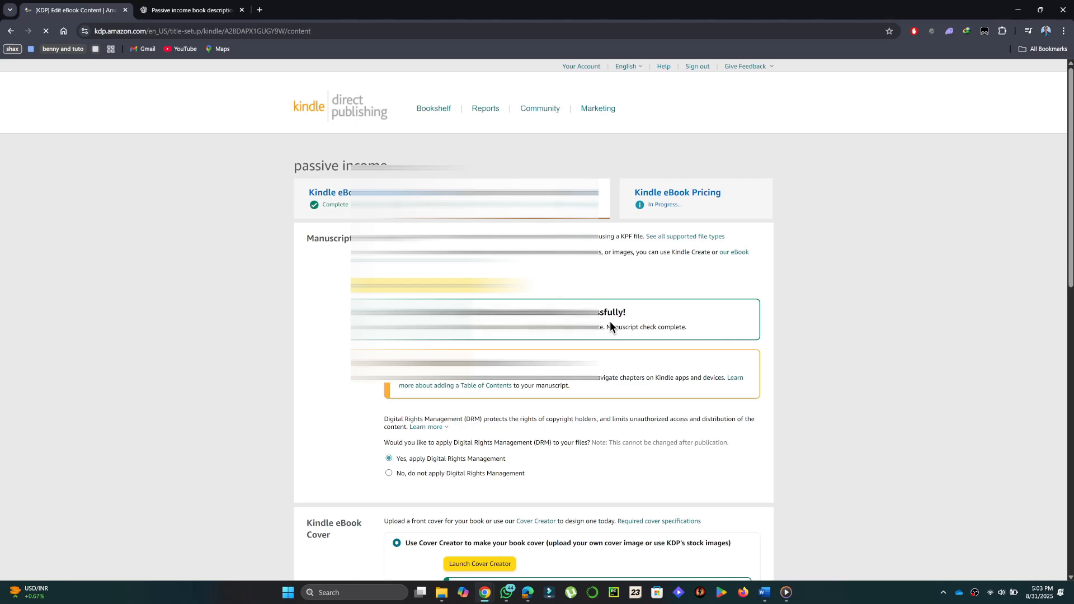
pyautogui.scroll(-2, 648, 328)
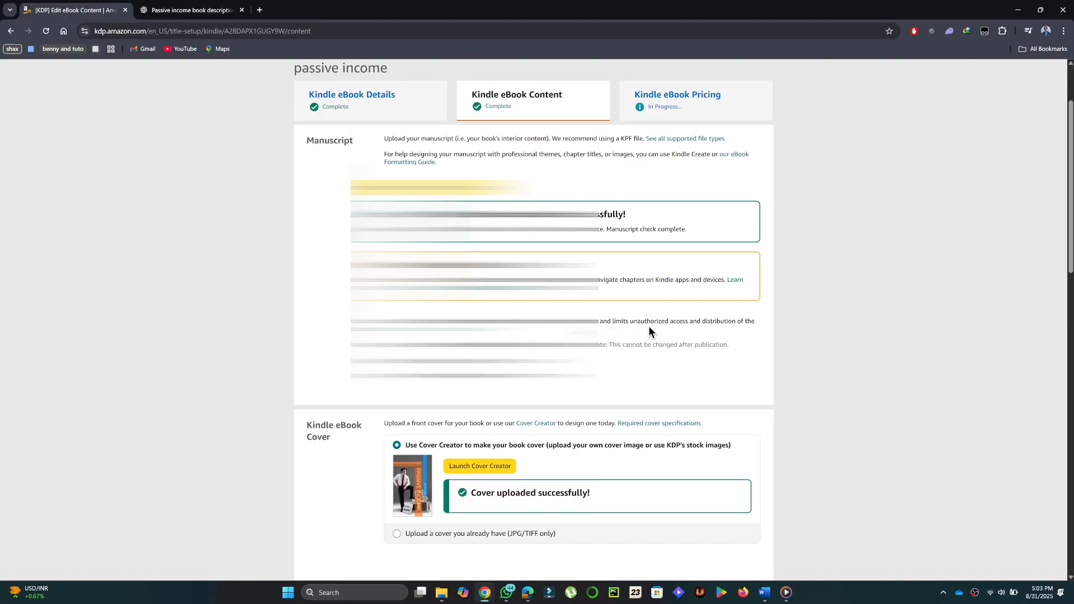
pyautogui.scroll(-3, 649, 329)
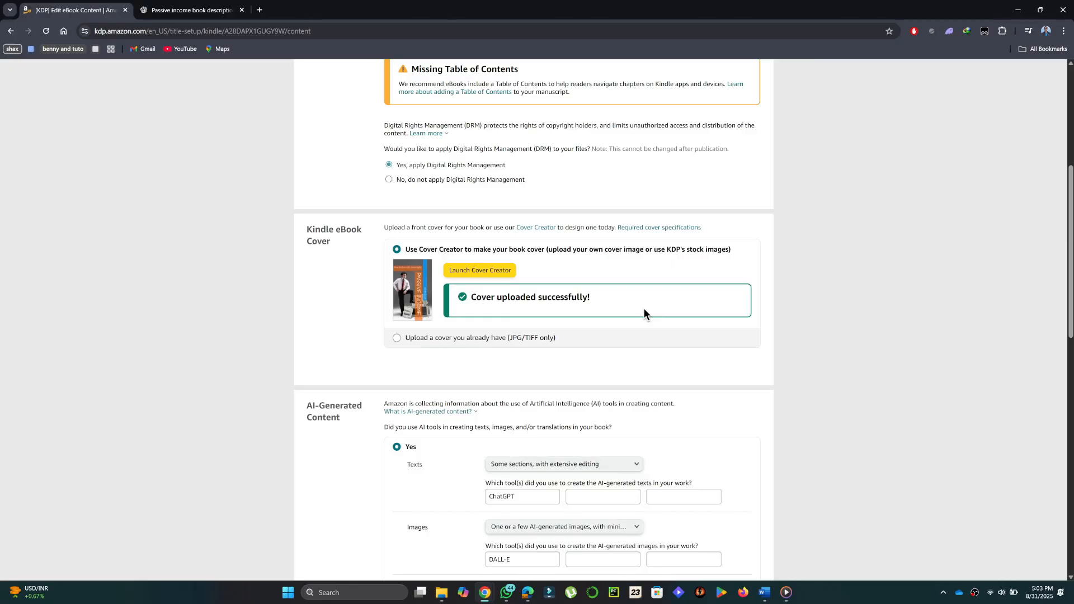
pyautogui.scroll(-1, 644, 314)
pyautogui.scroll(-3, 672, 316)
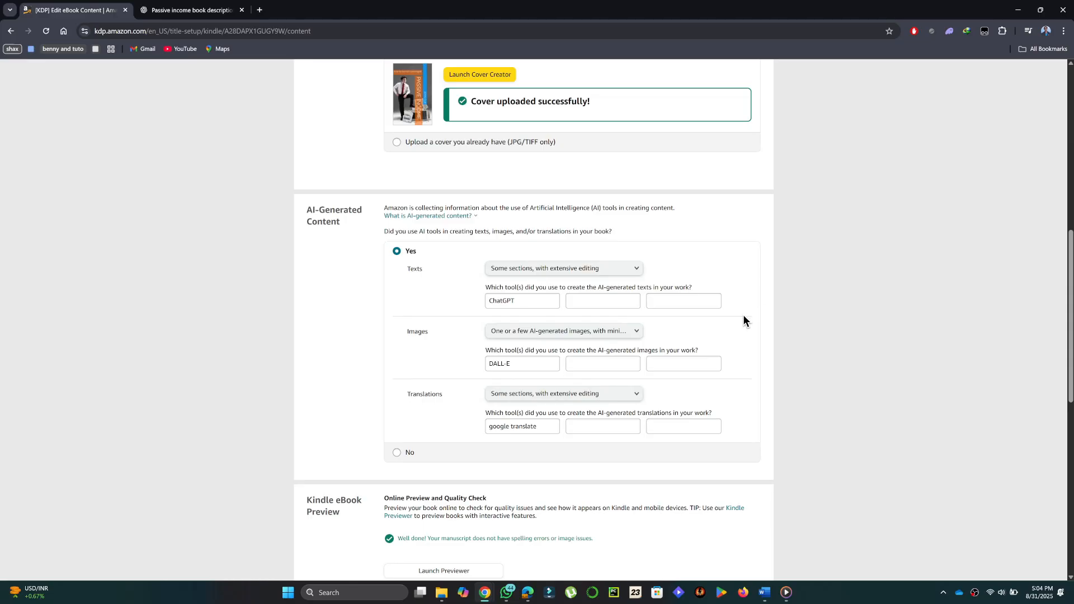
# Step: Try None for the AI-generated texts answer, and return it to "Some sections, with extensive editing"
pyautogui.click(587, 270)
pyautogui.click(592, 270)
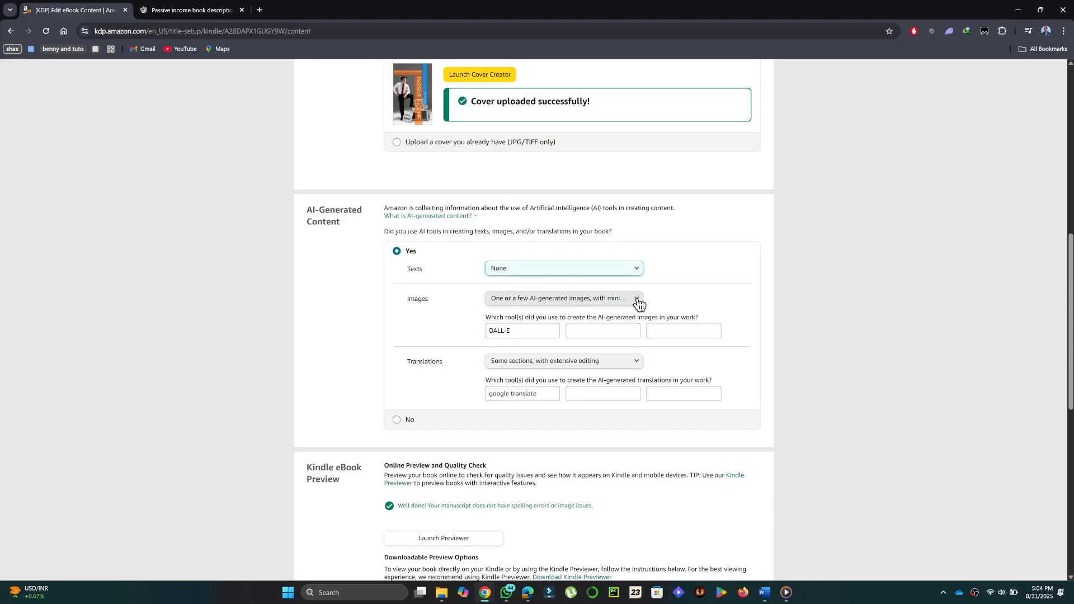
pyautogui.click(582, 270)
pyautogui.click(565, 289)
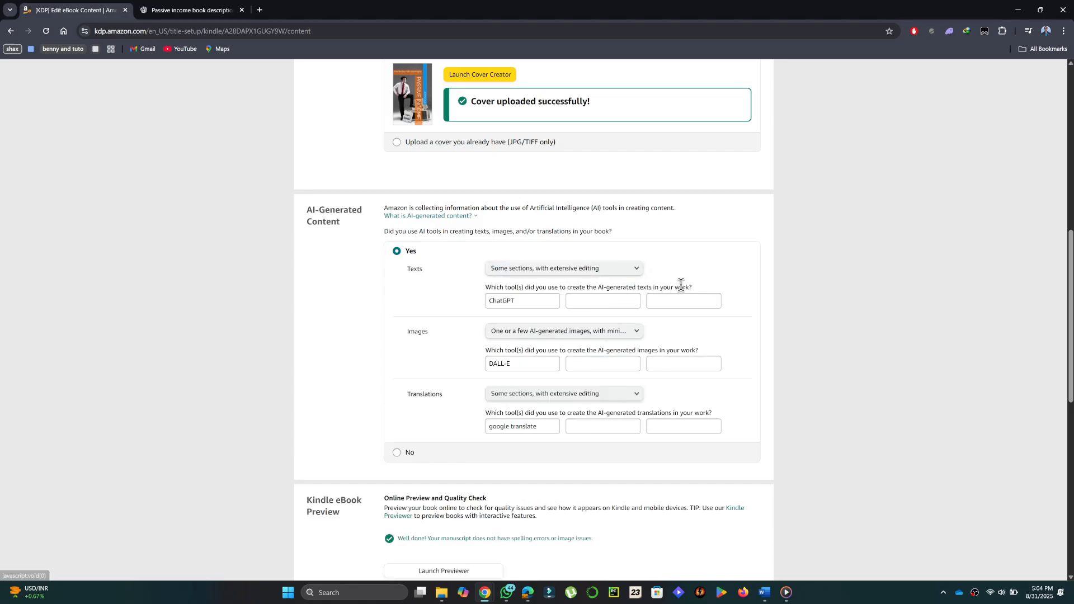
# Step: Review the eBook preview, ISBN and accessibility sections, and save the content to continue to pricing
pyautogui.scroll(-2, 733, 310)
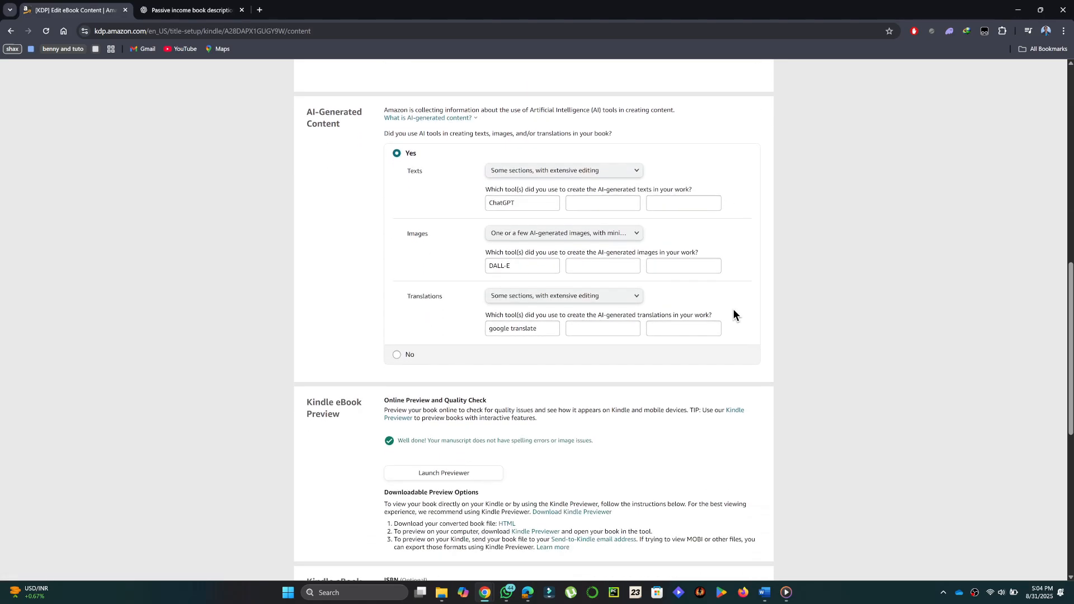
pyautogui.scroll(-3, 733, 314)
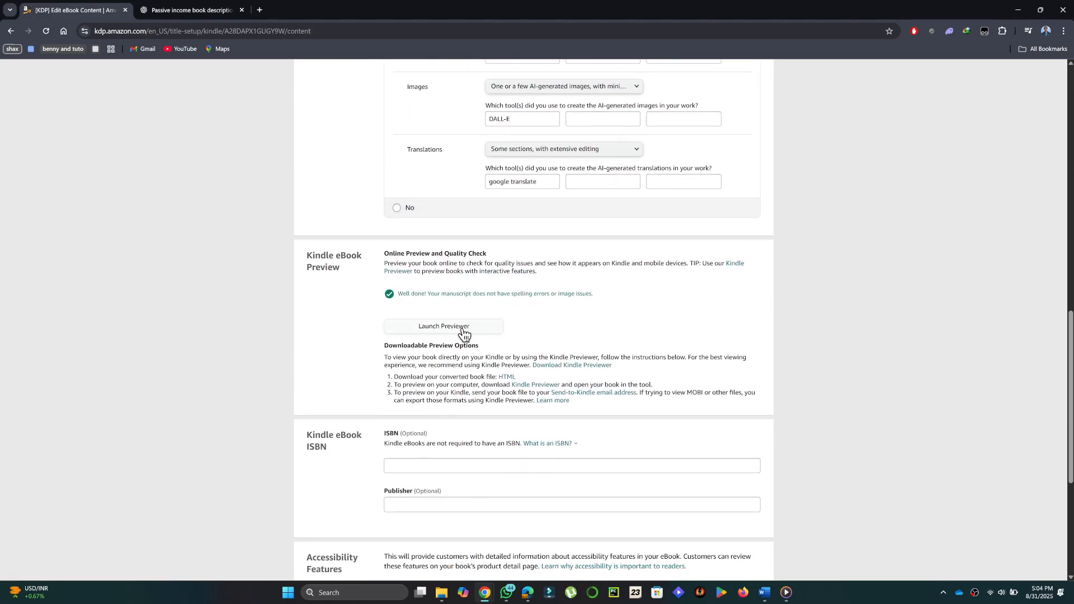
pyautogui.scroll(-1, 634, 327)
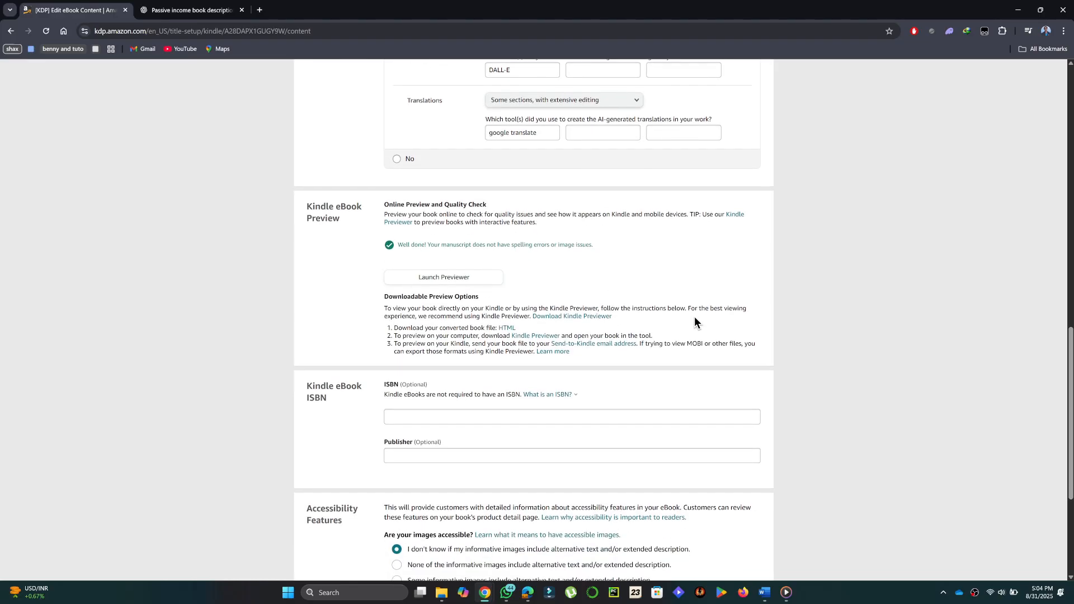
pyautogui.scroll(-4, 693, 316)
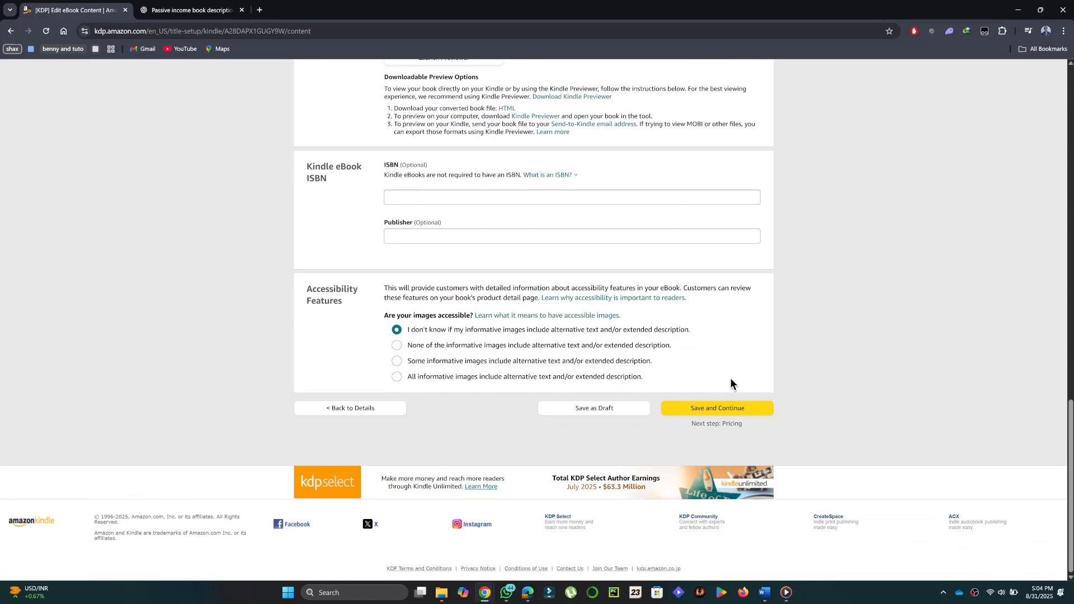
pyautogui.click(718, 412)
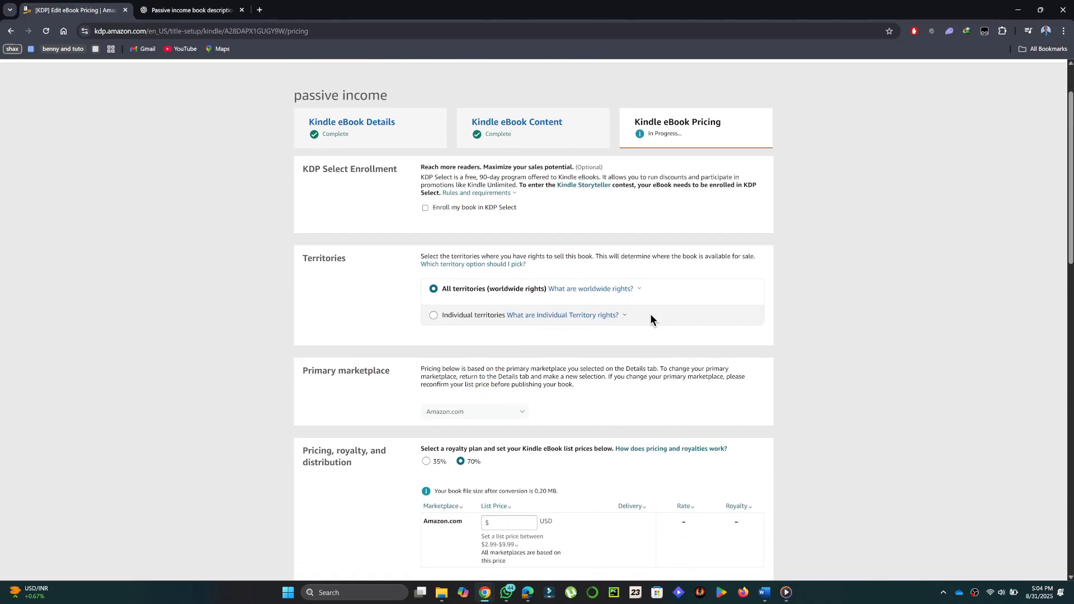
# Step: Set the eBook's Amazon.com list price to 2.99 USD
pyautogui.scroll(-5, 650, 319)
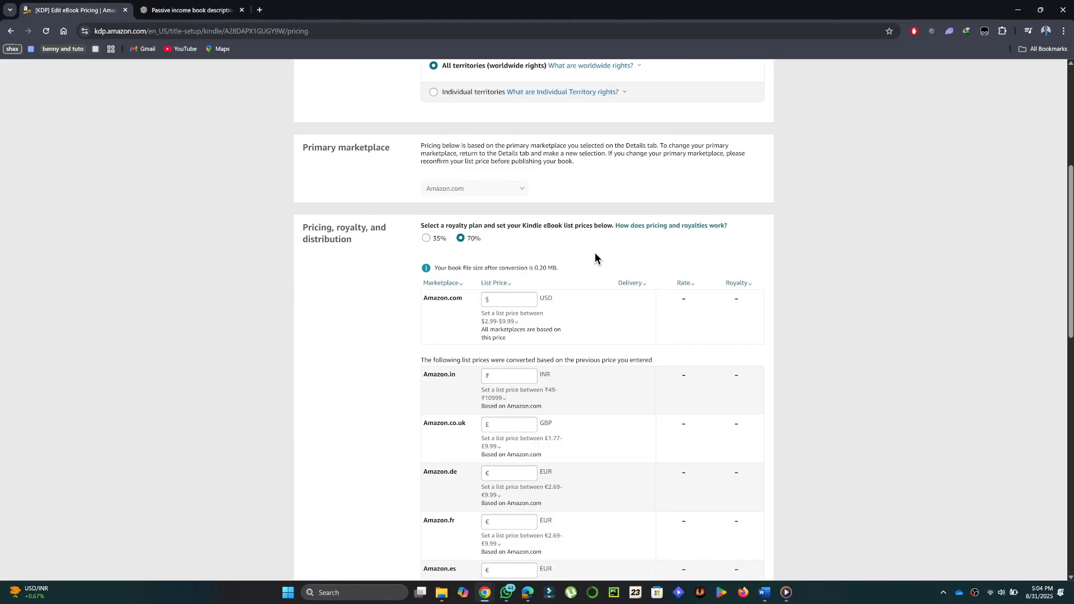
pyautogui.scroll(-1, 596, 258)
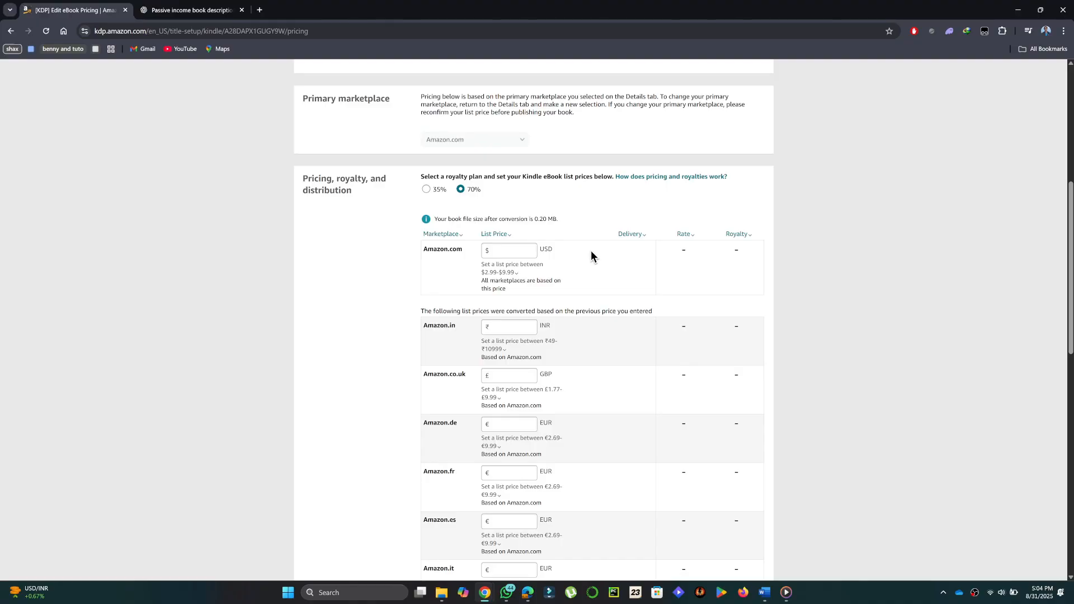
pyautogui.click(500, 250)
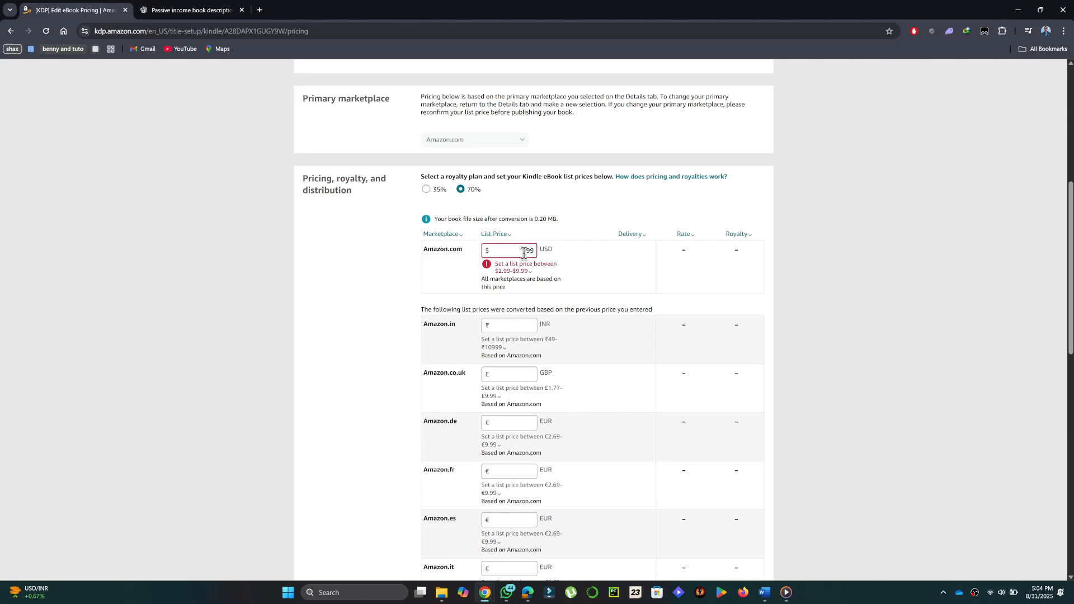
pyautogui.write('2')
# Step: Check the explanation of the allowed list price range and review the converted prices and royalties of the other marketplaces
pyautogui.scroll(-1, 599, 264)
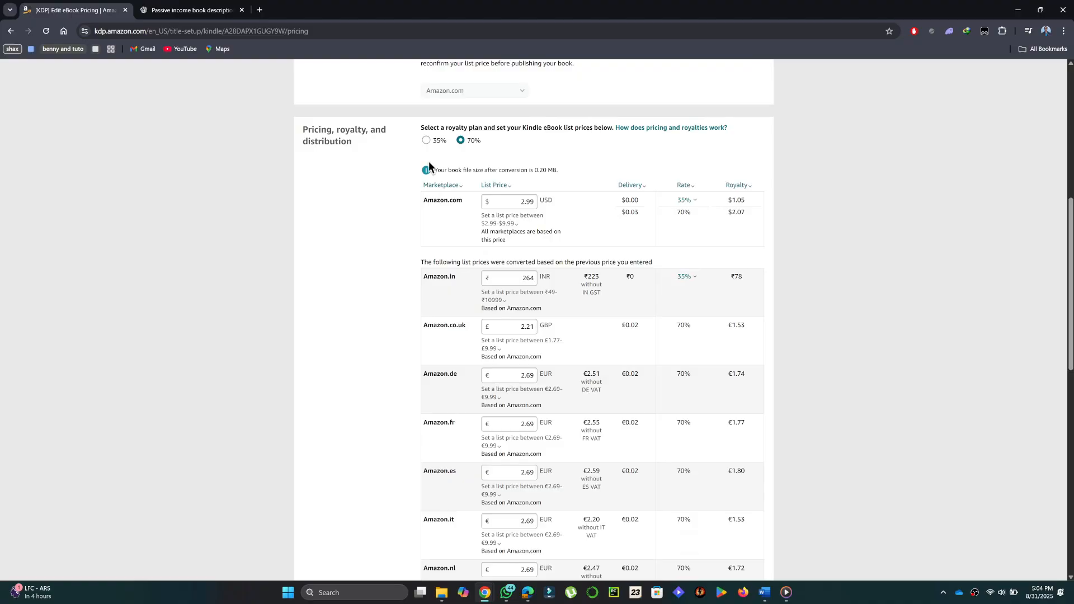
pyautogui.click(533, 213)
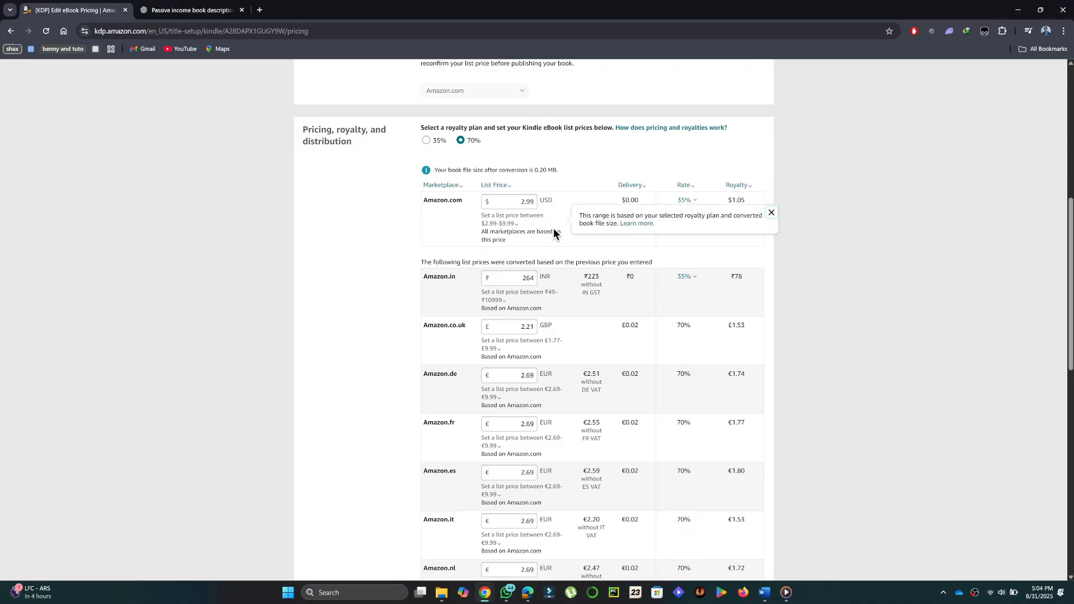
pyautogui.click(792, 233)
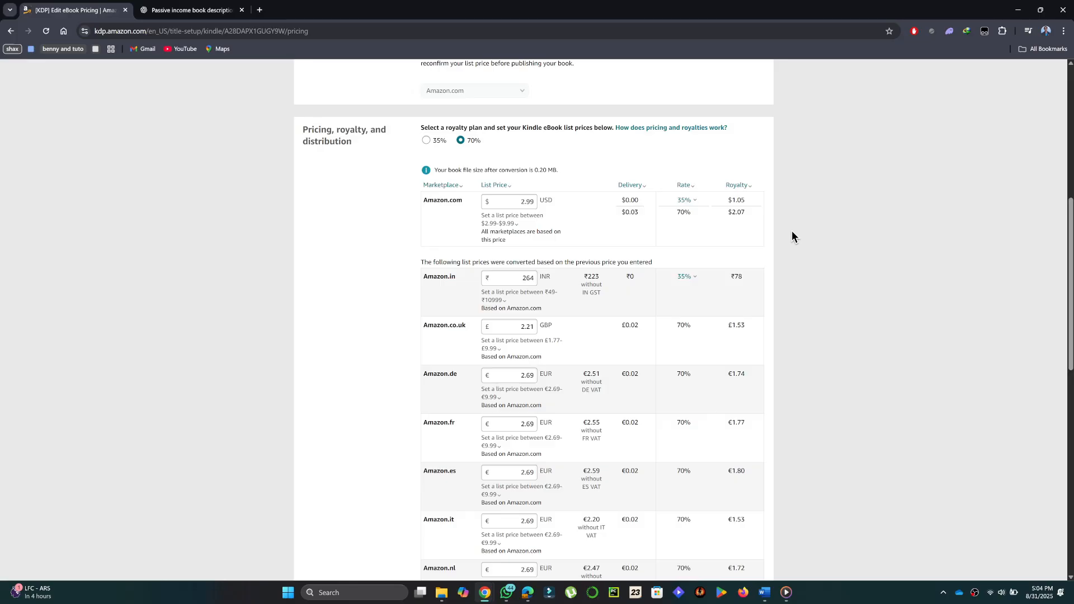
pyautogui.scroll(-1, 717, 233)
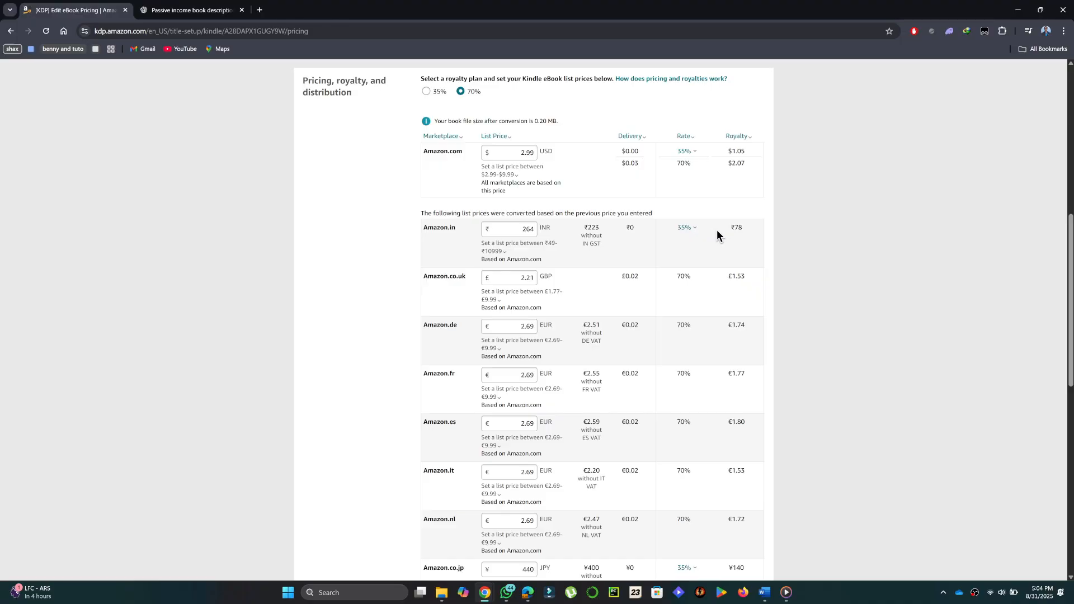
pyautogui.scroll(-12, 717, 233)
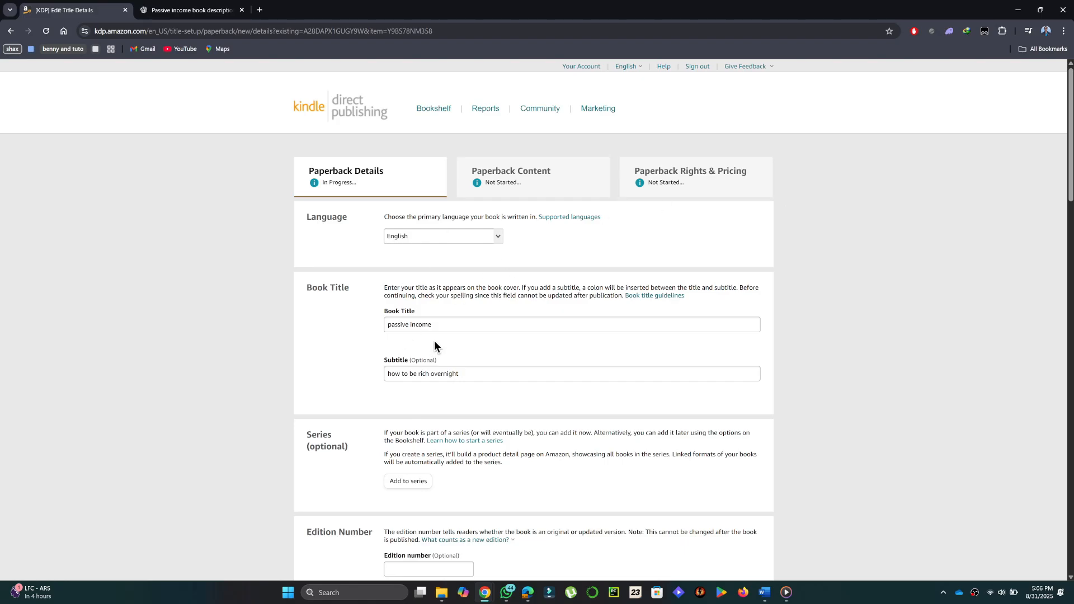
# Step: Try to save Business & Money as the paperback's category, and mark the book as low-content
pyautogui.scroll(-5, 434, 341)
pyautogui.scroll(-10, 660, 362)
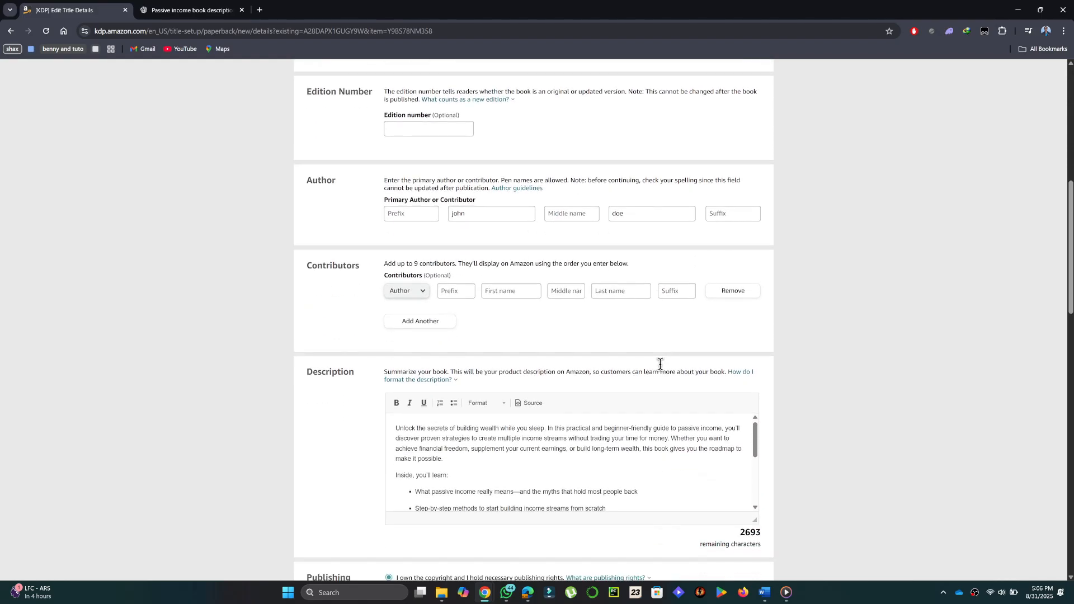
pyautogui.scroll(-3, 660, 364)
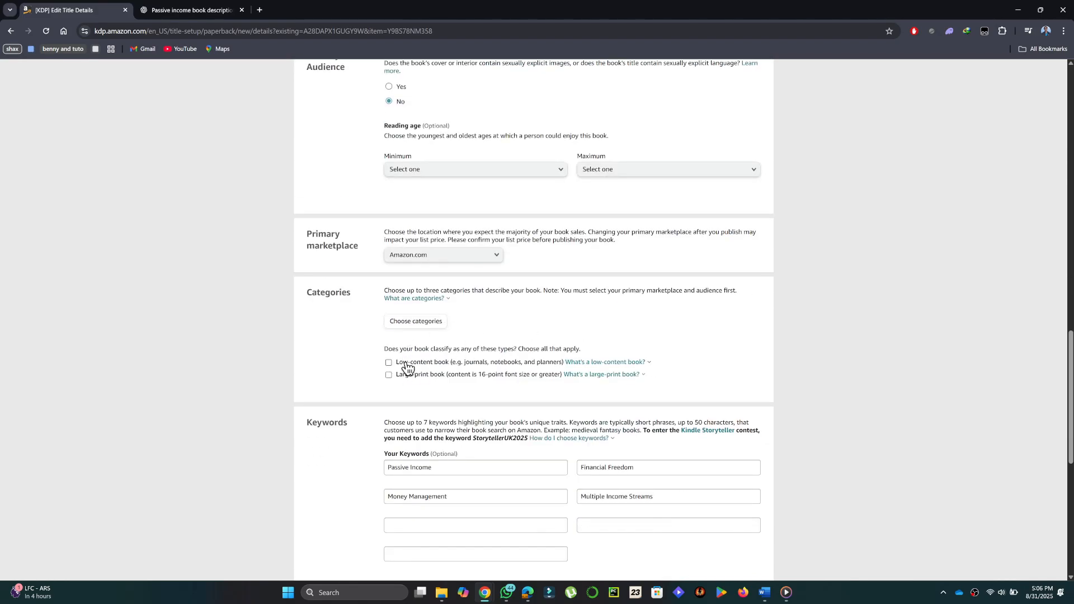
pyautogui.click(417, 323)
pyautogui.click(404, 313)
pyautogui.click(372, 343)
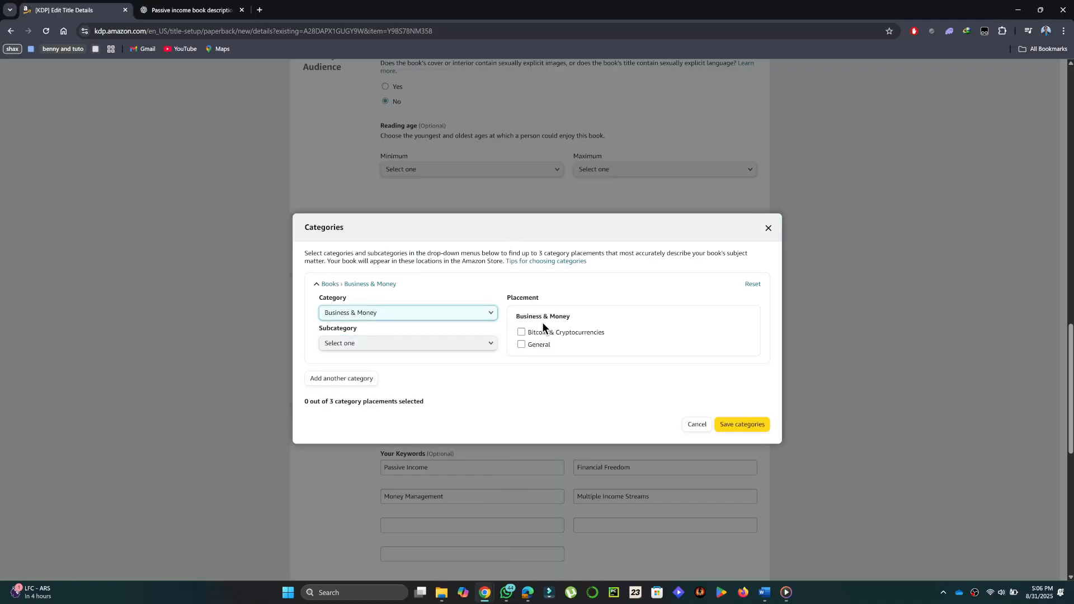
pyautogui.click(721, 424)
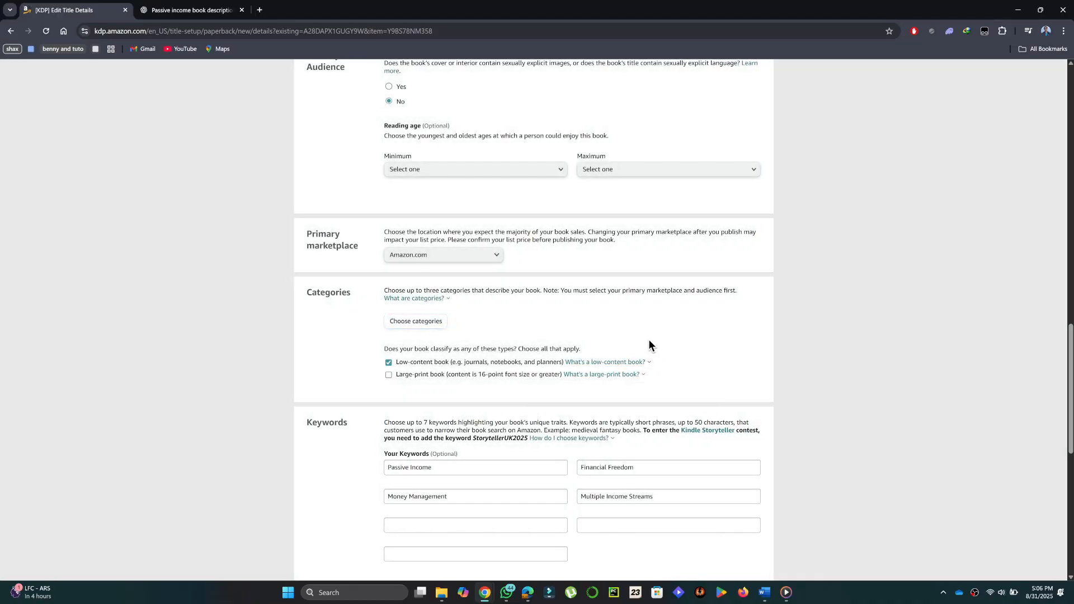
# Step: Review the paperback's keywords, publication date and release date, and save the details to continue to the paperback content
pyautogui.scroll(-4, 649, 342)
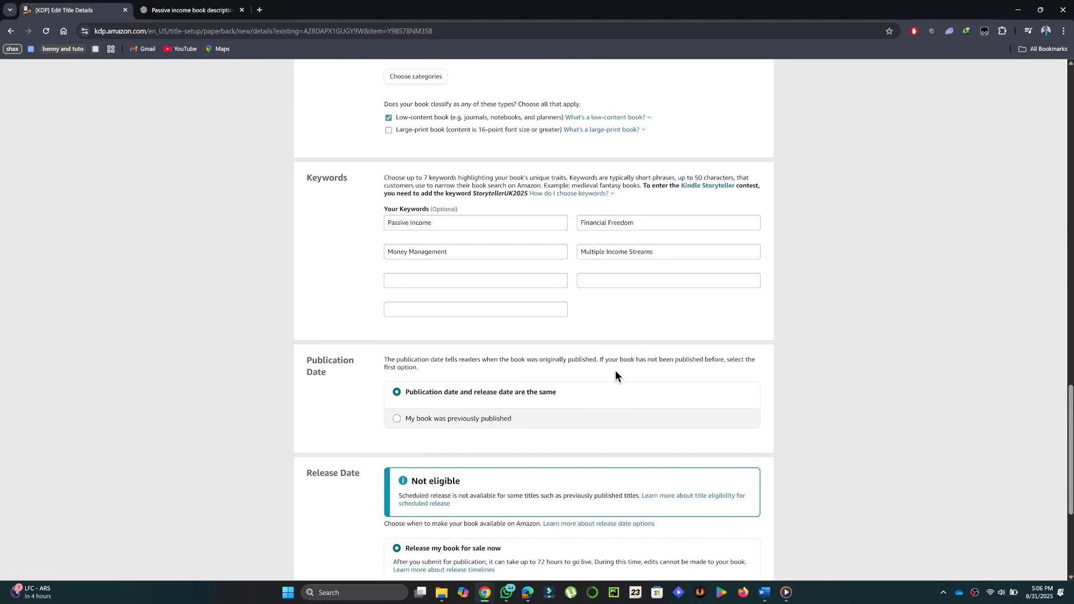
pyautogui.scroll(-5, 683, 376)
pyautogui.click(737, 384)
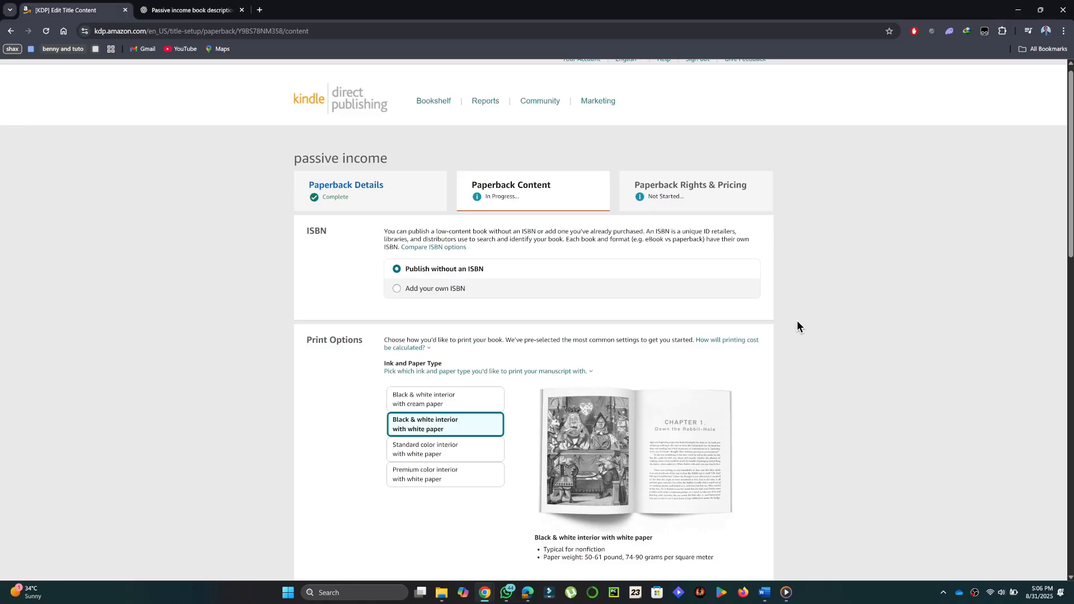
# Step: Examine the paperback's ISBN choice, print options, manuscript upload, book cover and AI-generated content sections
pyautogui.scroll(-4, 797, 327)
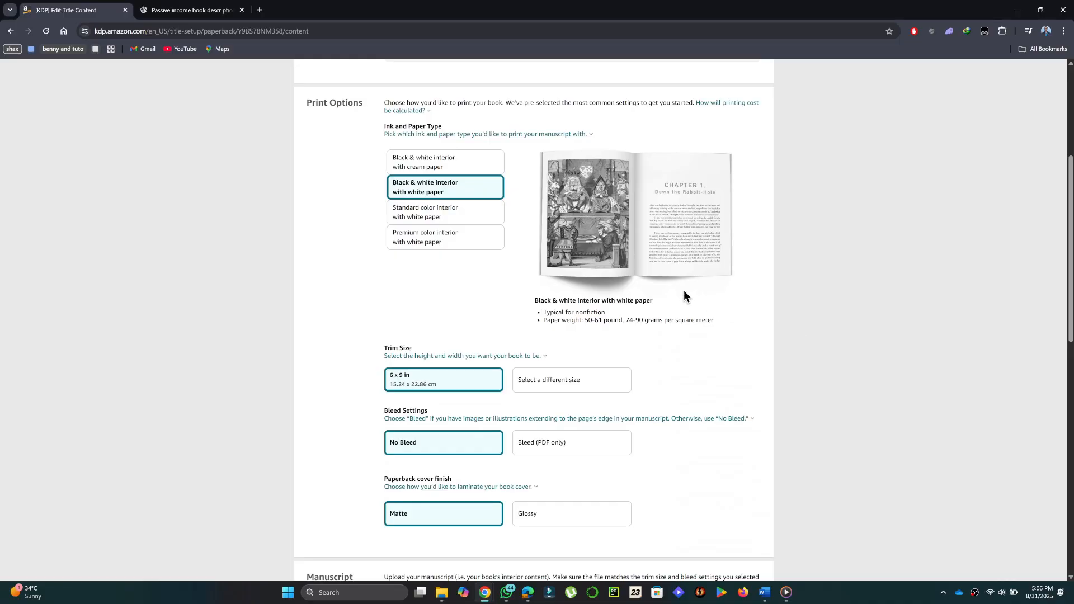
pyautogui.scroll(-3, 474, 224)
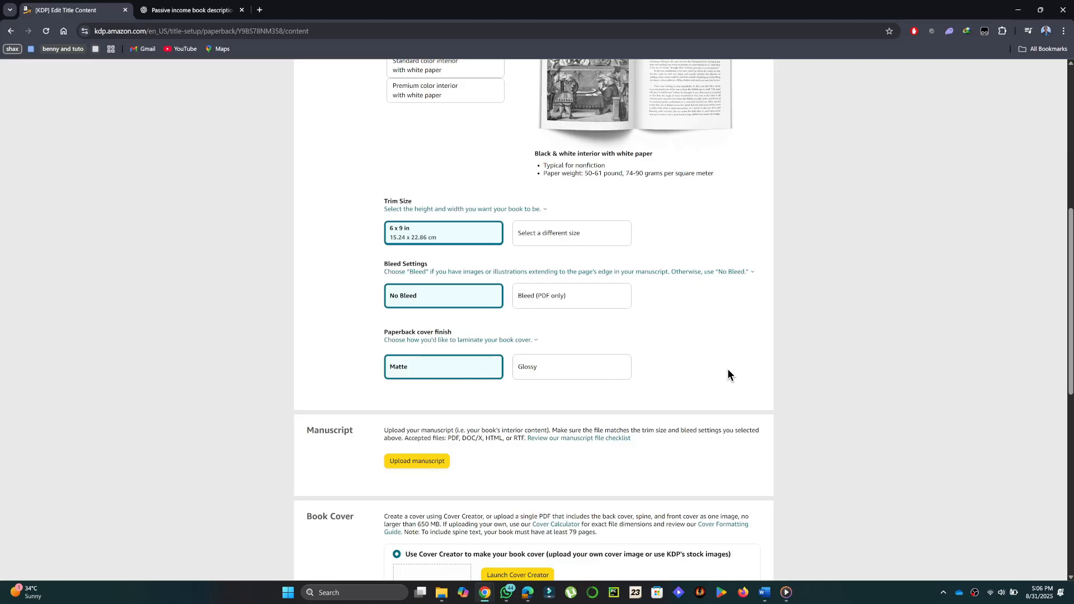
pyautogui.scroll(-1, 728, 370)
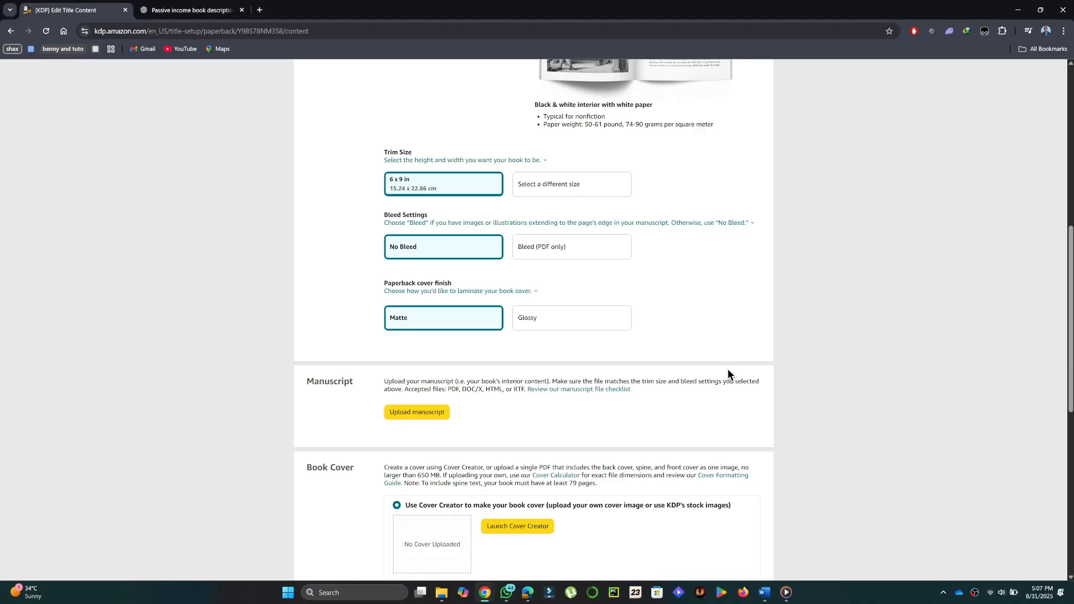
pyautogui.scroll(-3, 727, 370)
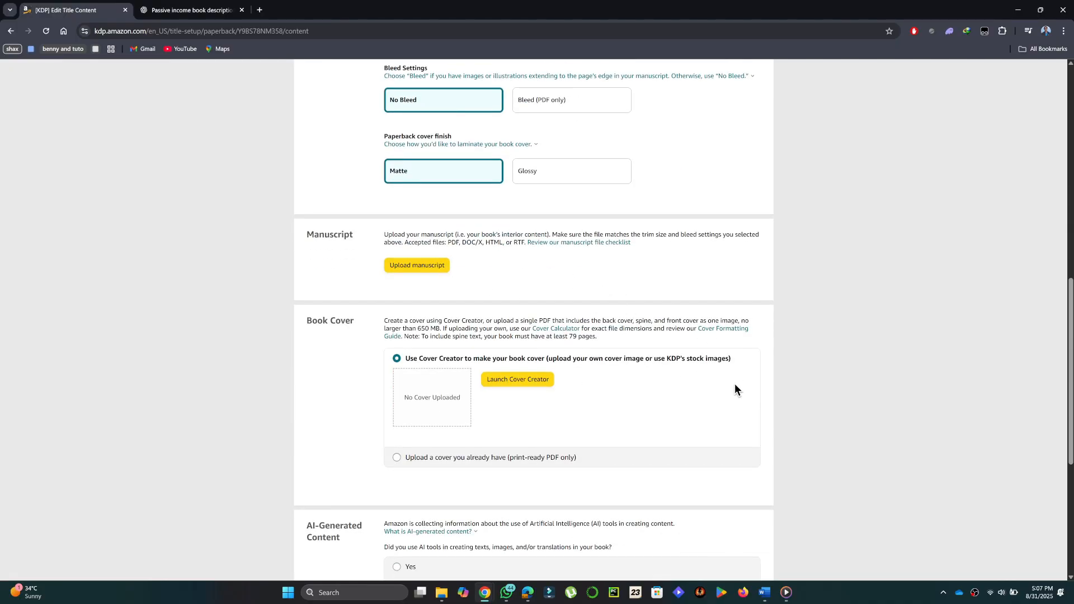
pyautogui.scroll(-4, 735, 383)
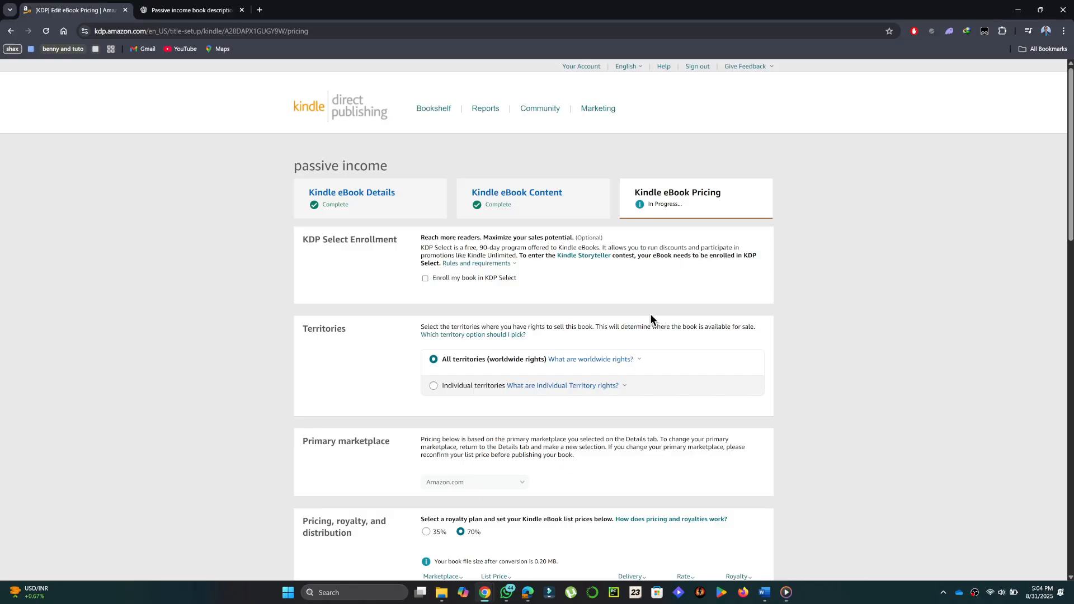
# Step: On the eBook pricing page, enter 2.99 USD as the Amazon.com list price and view the price range explanation
pyautogui.scroll(-5, 651, 319)
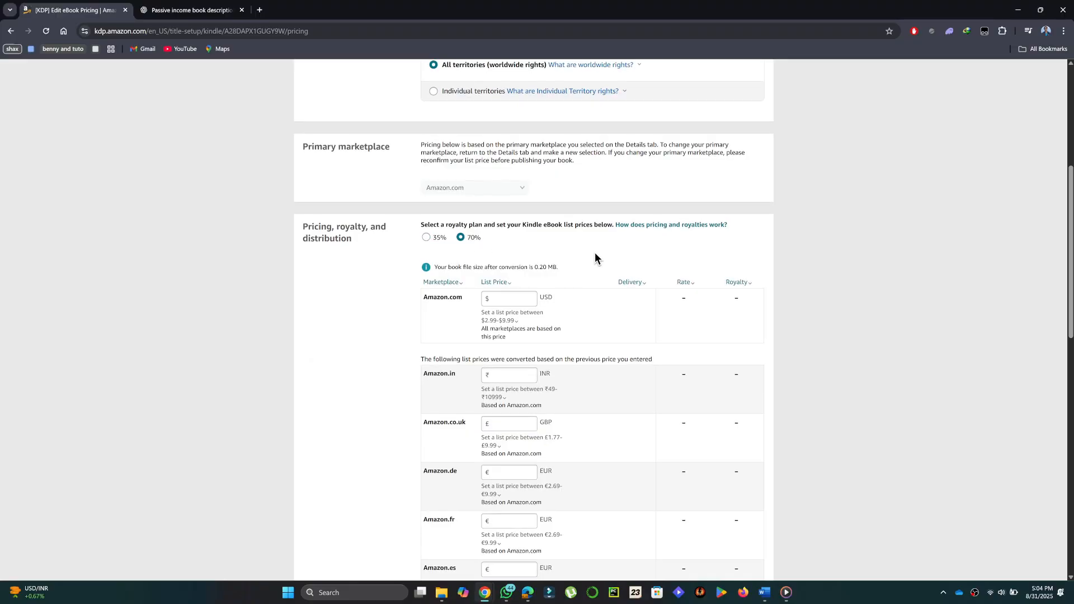
pyautogui.scroll(-1, 595, 253)
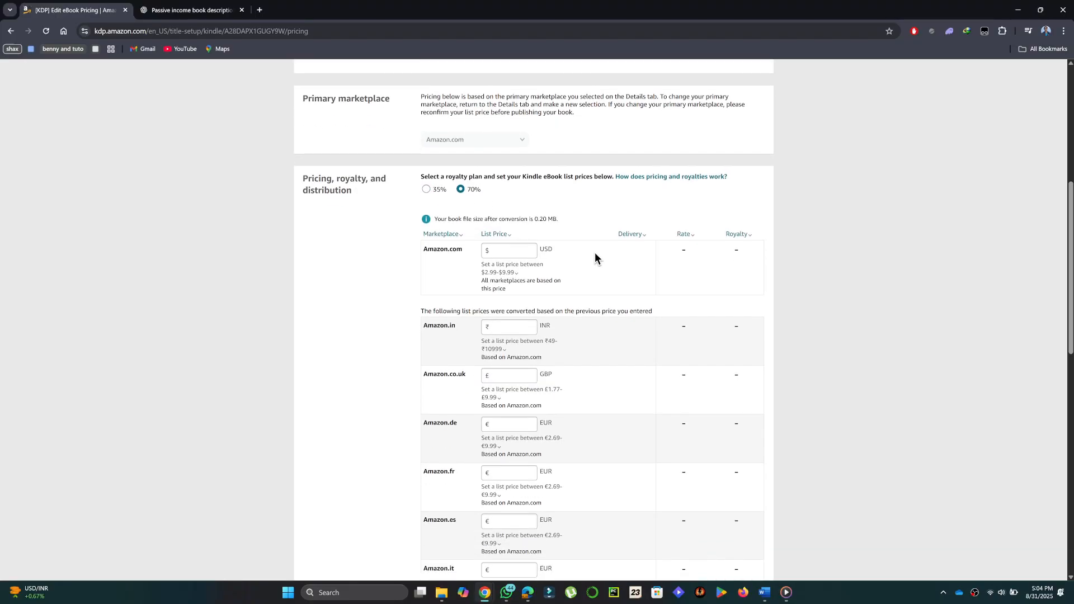
pyautogui.click(504, 251)
pyautogui.write('.99')
pyautogui.click(587, 247)
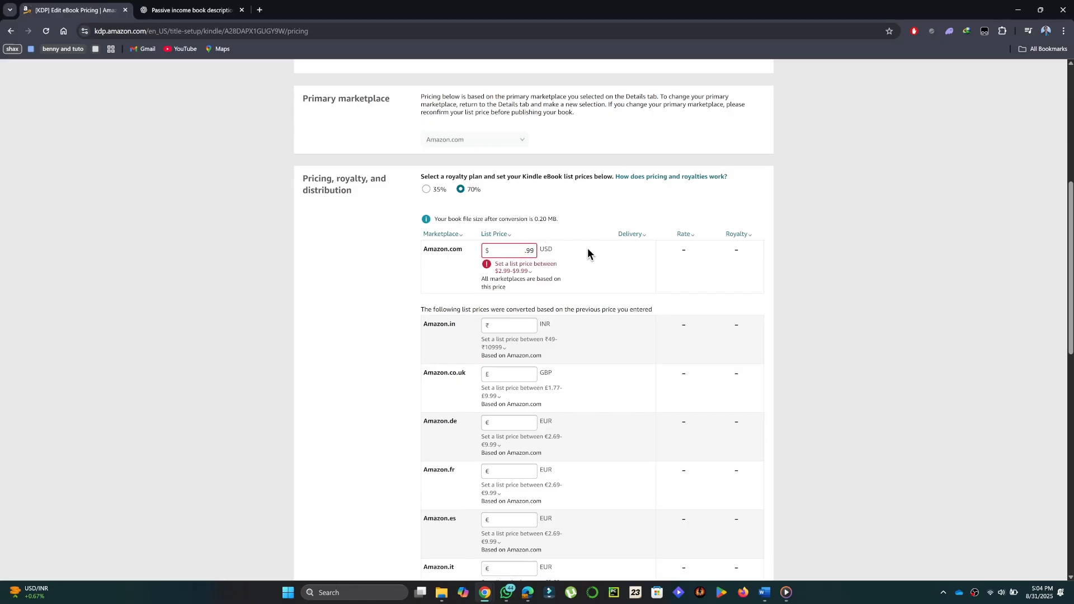
pyautogui.click(524, 252)
pyautogui.write('2')
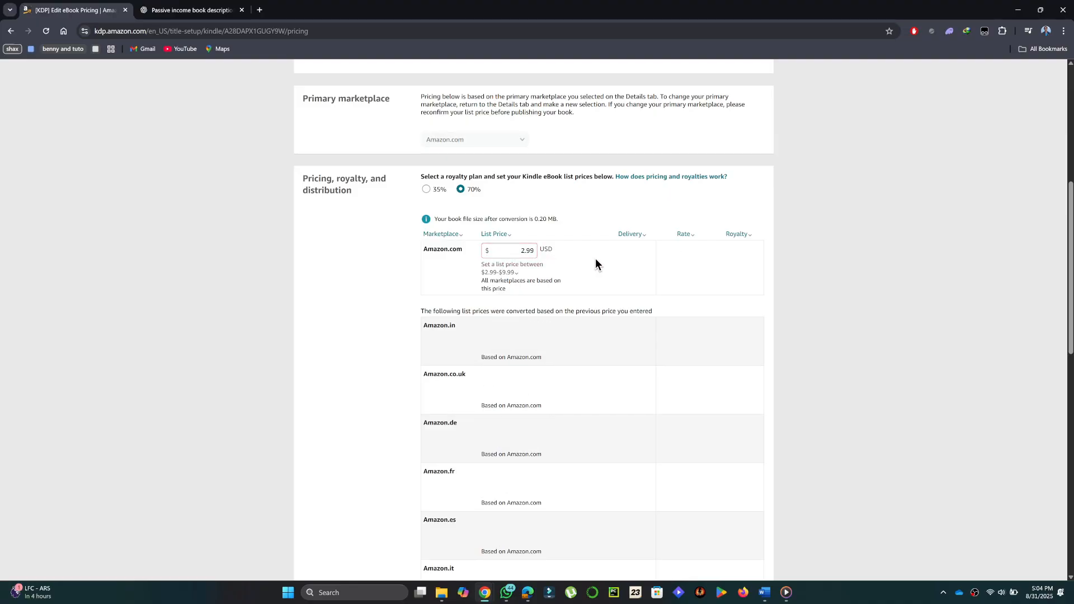
pyautogui.scroll(-1, 569, 247)
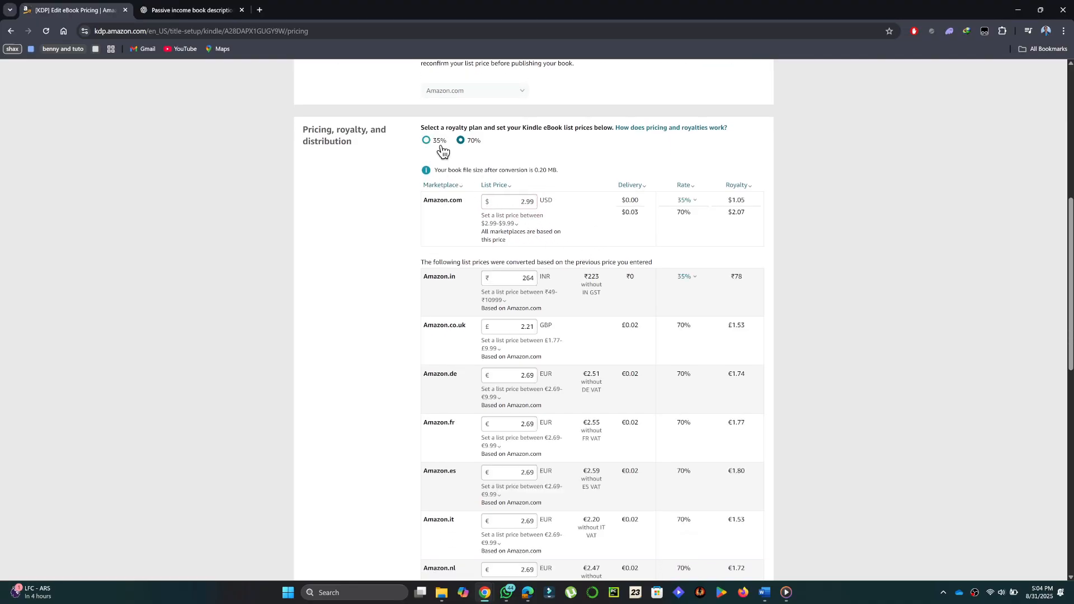
pyautogui.moveTo(542, 218)
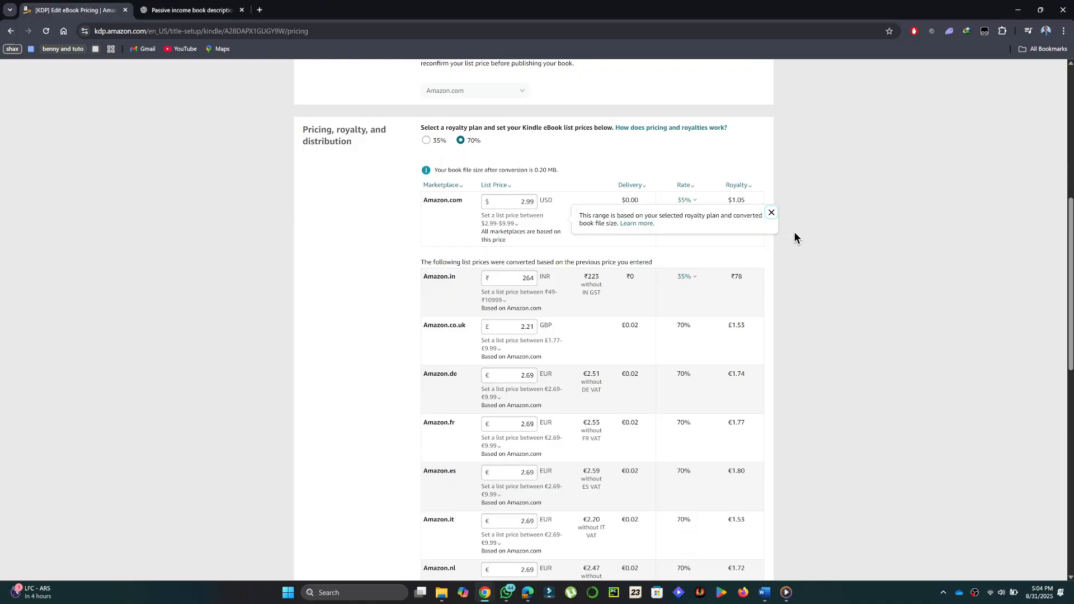